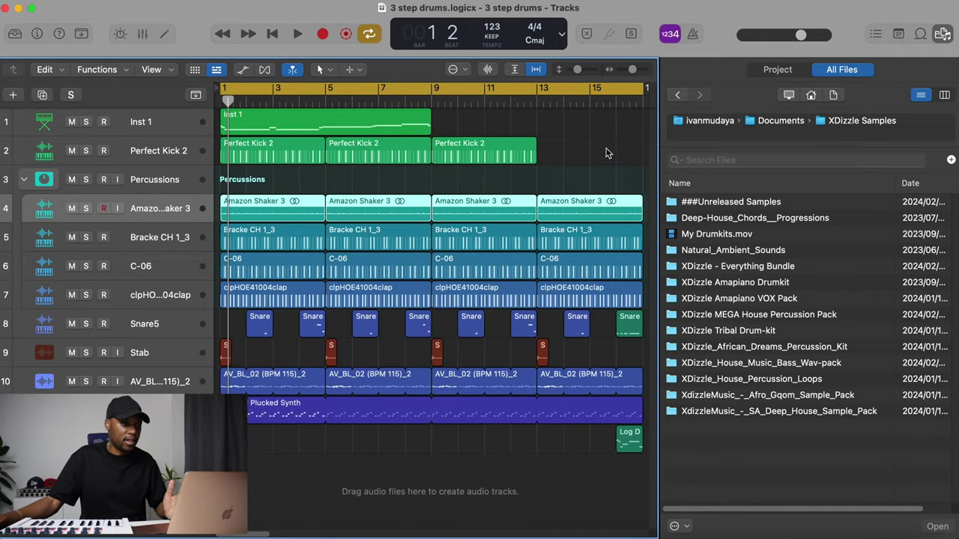
Play the full arrangement from bar 1 to hear the finished beat, and stop playback
key("Return")
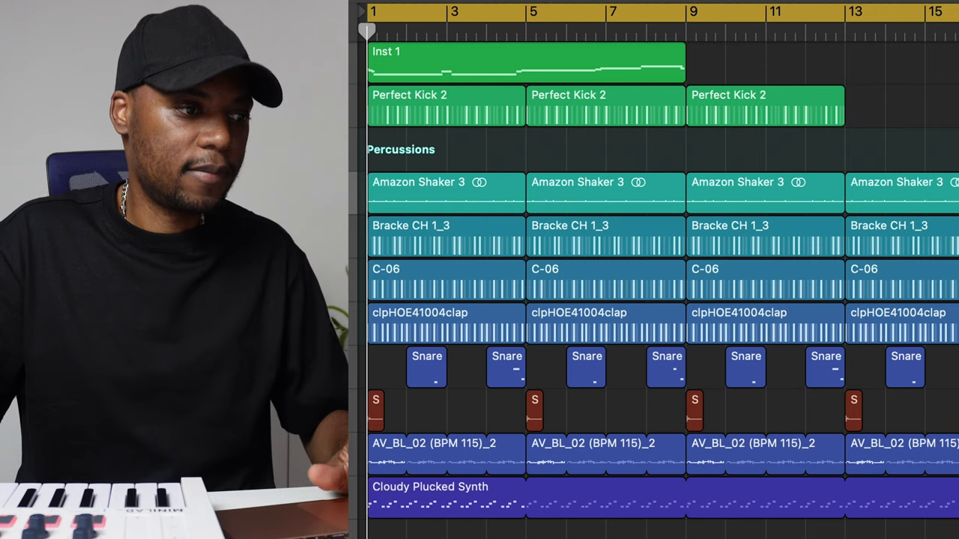
key("space")
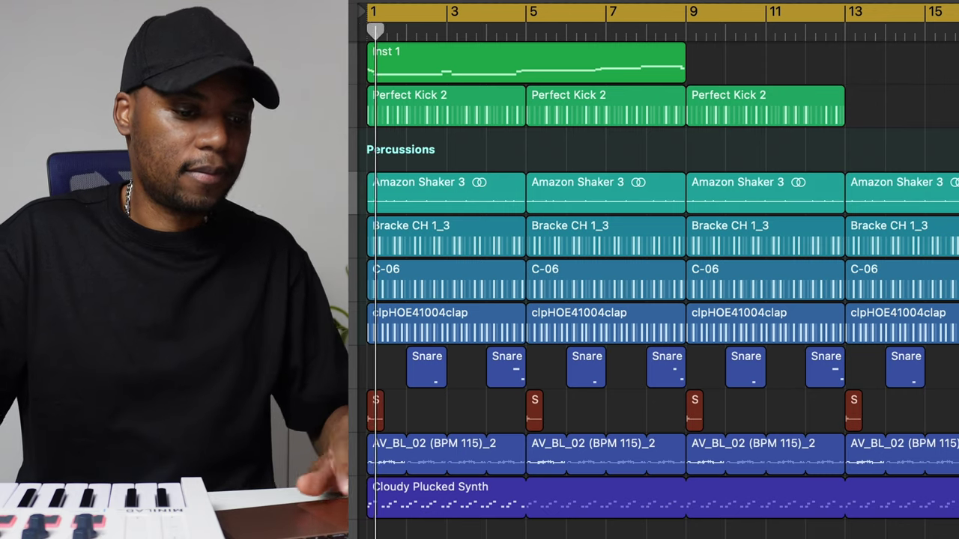
key("XF86AudioRaiseVolume")
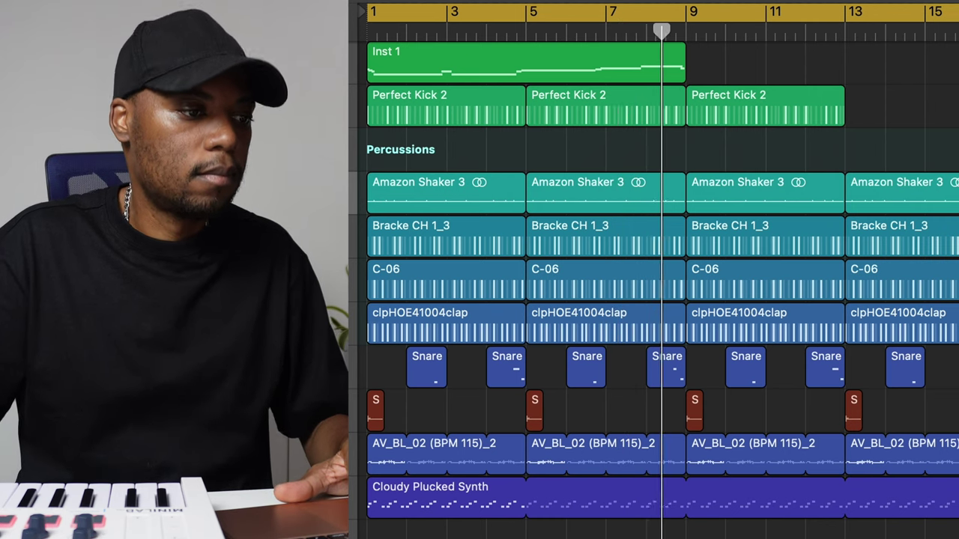
key("space")
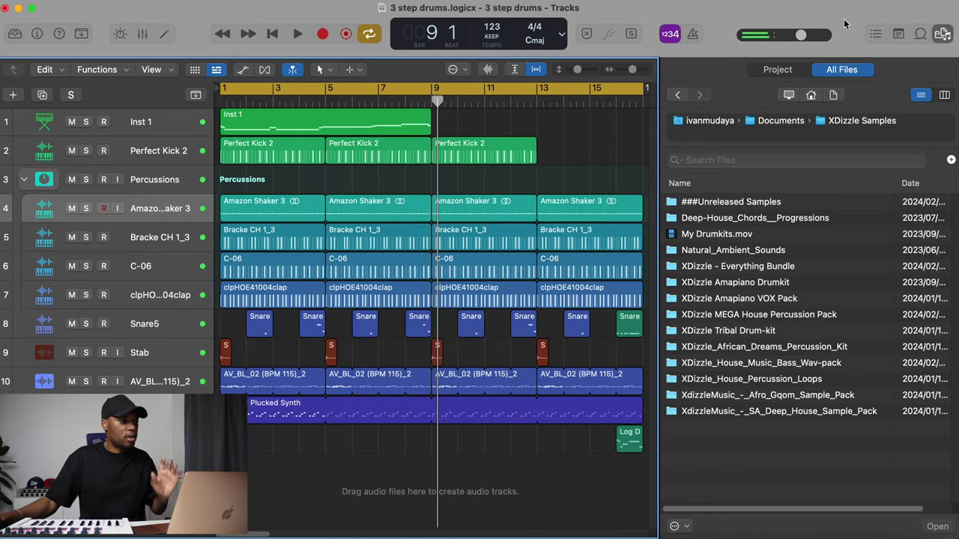
Go through the tracks of the Percussions stack, from Amazon Shaker 3 to clpHOE41004clap
left_click(153, 190)
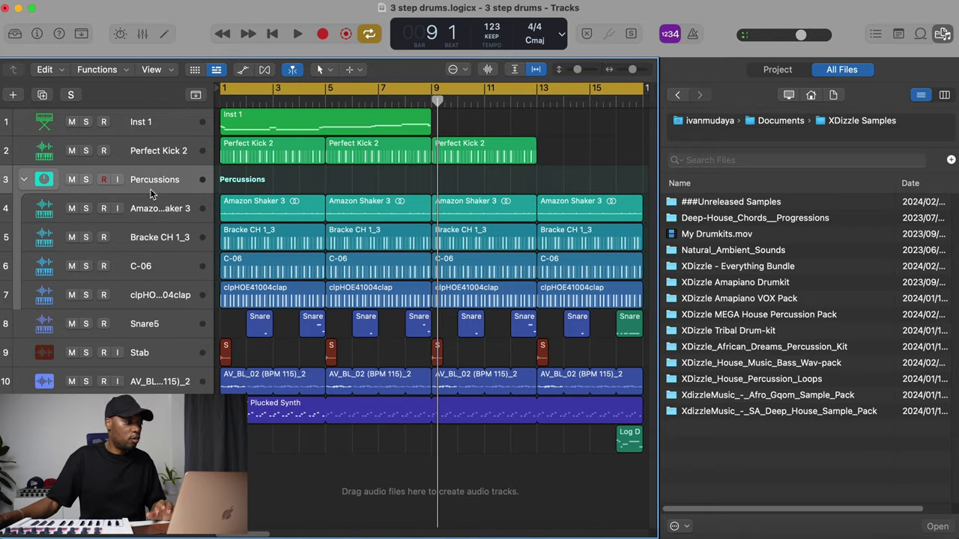
left_click(159, 214)
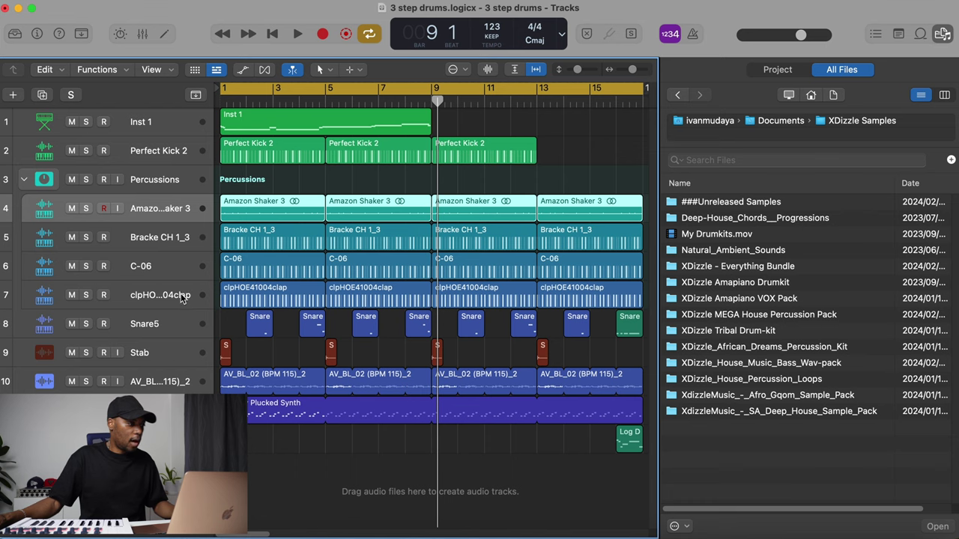
left_click(161, 298, "shift")
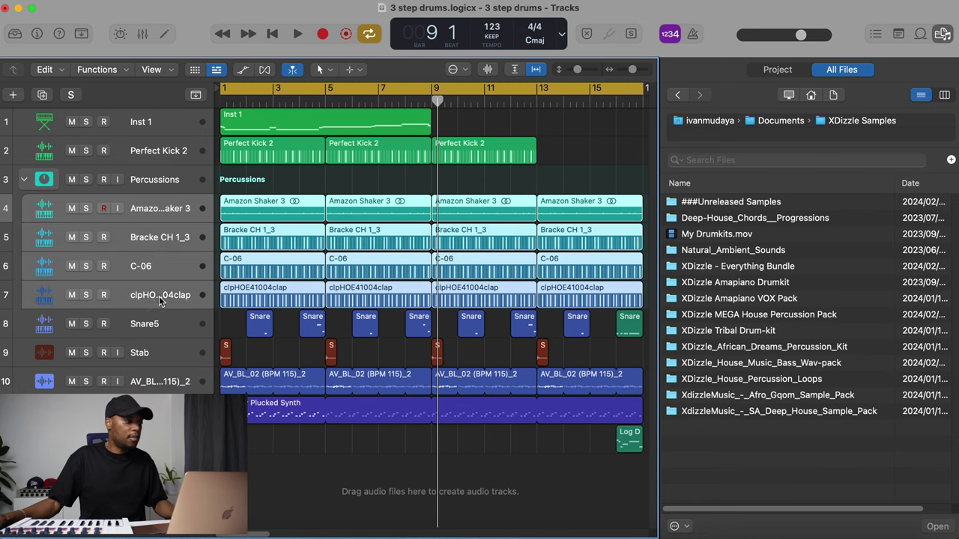
left_click(165, 217)
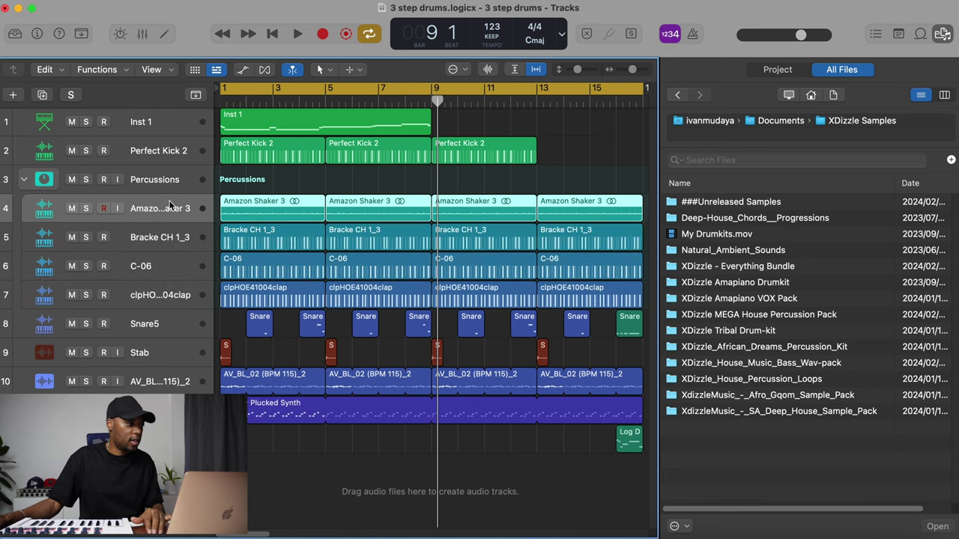
Widen the track headers to reveal the volume sliders and review the Bracke CH 1_3, C-06 and clpHOE41004clap tracks
left_click_drag(212, 189, 311, 189)
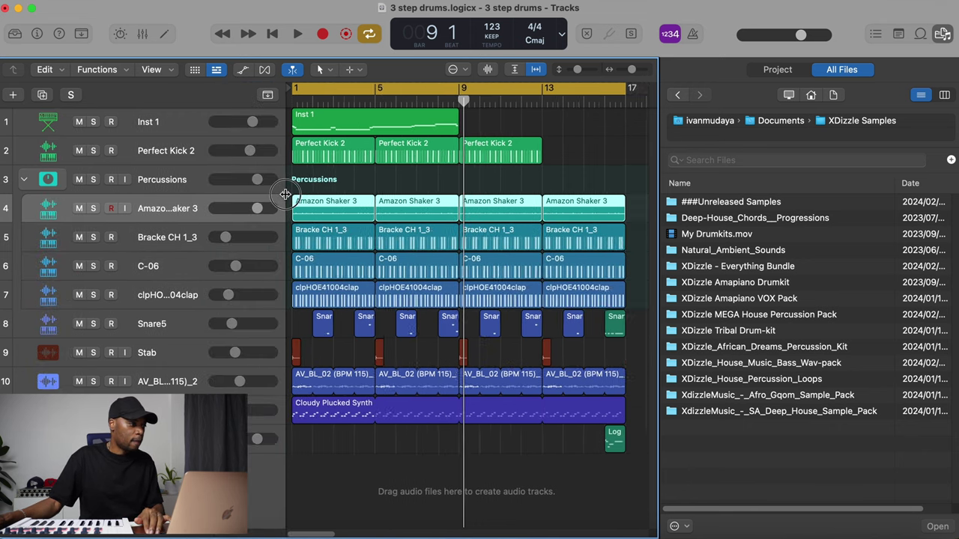
left_click(183, 246)
left_click(183, 275)
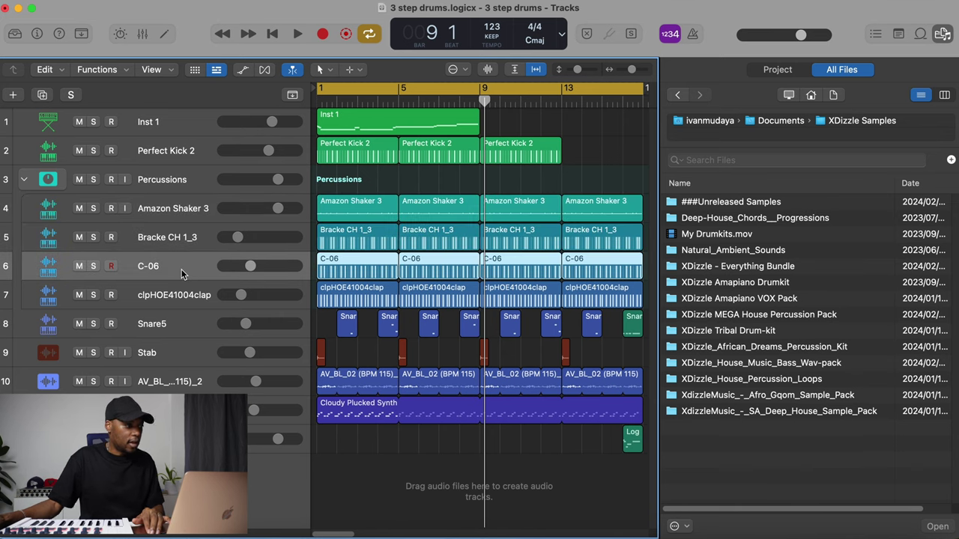
left_click(188, 301)
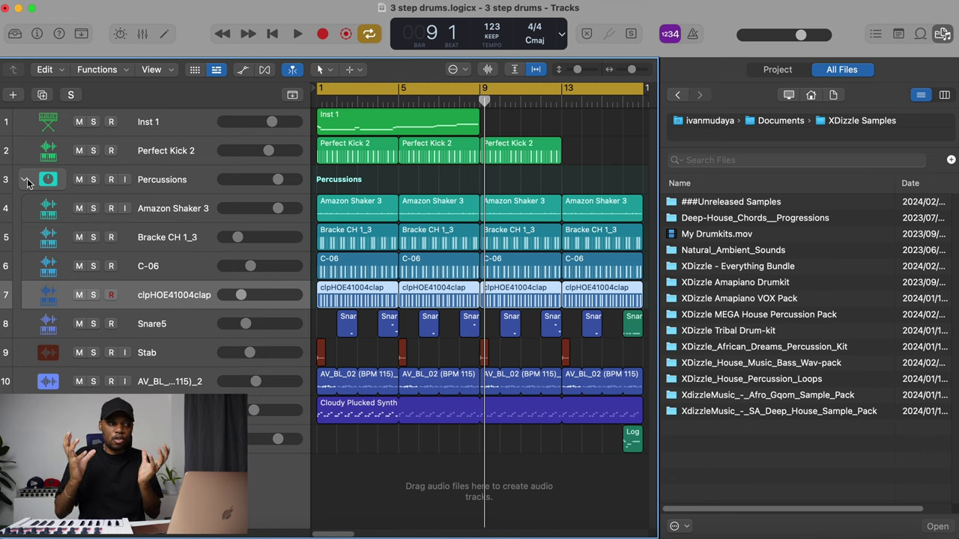
Collapse and mute the Percussions stack, and play the arrangement without it
left_click(182, 186)
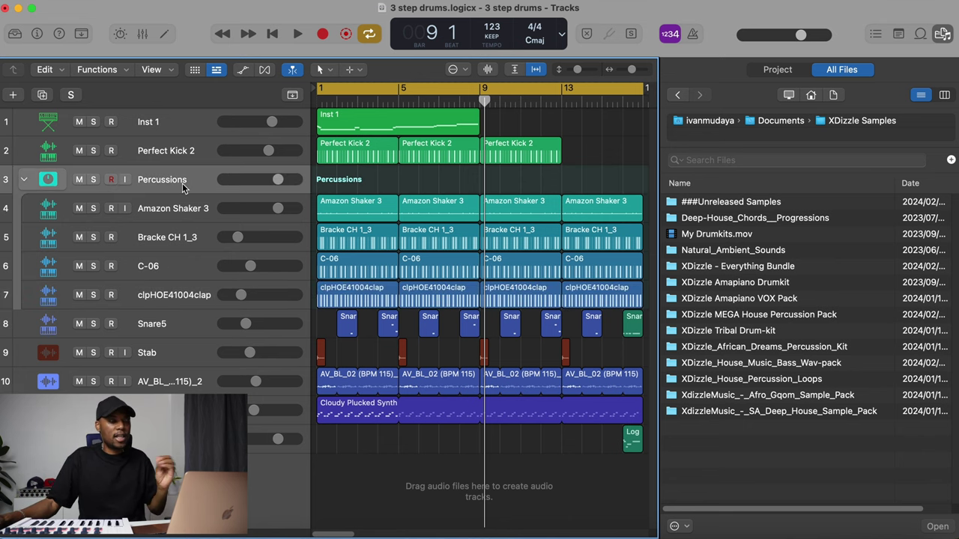
left_click(25, 181)
left_click(80, 180)
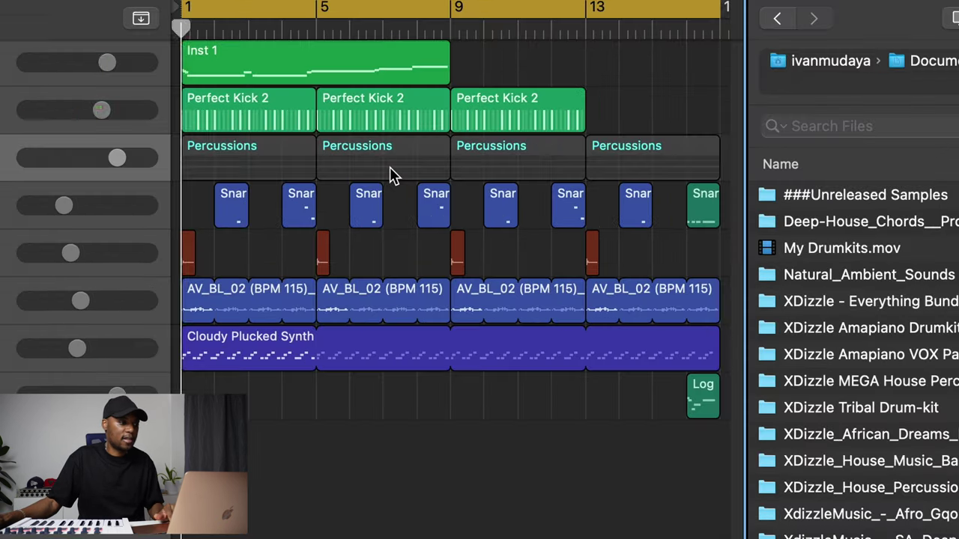
key("space")
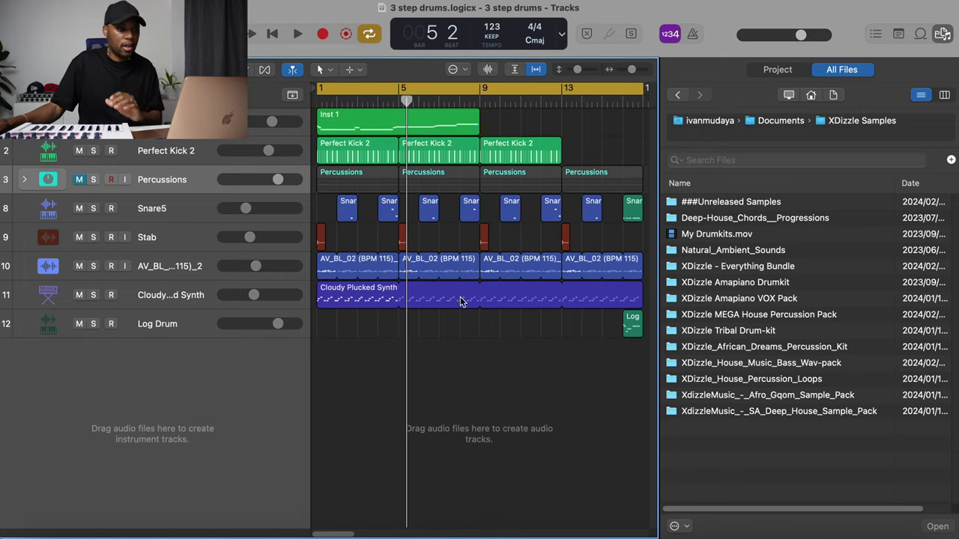
Open the Percussions 11 Samples folder of the XDizzle MEGA House Percussion Pack and audition samples up to PERCUSSION_0954.wav
double_click(789, 316)
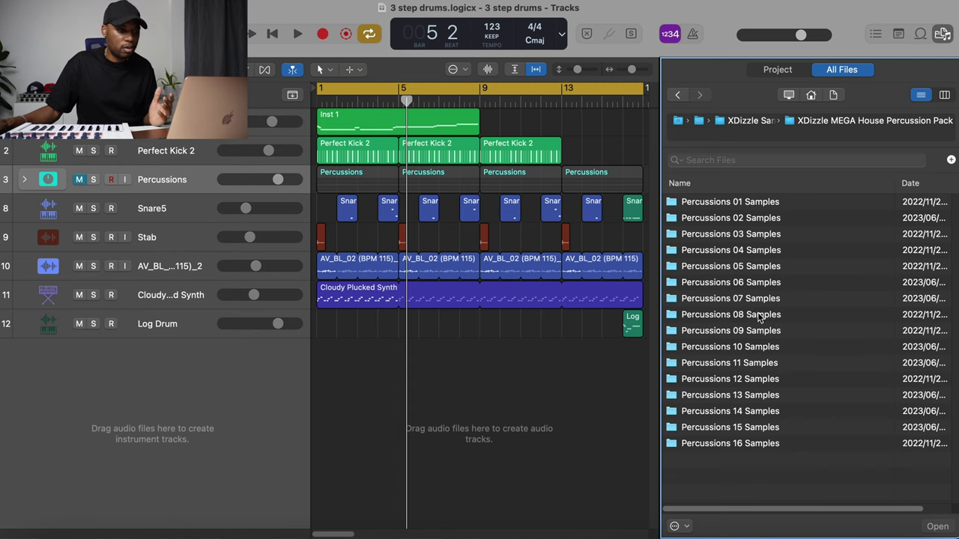
double_click(745, 364)
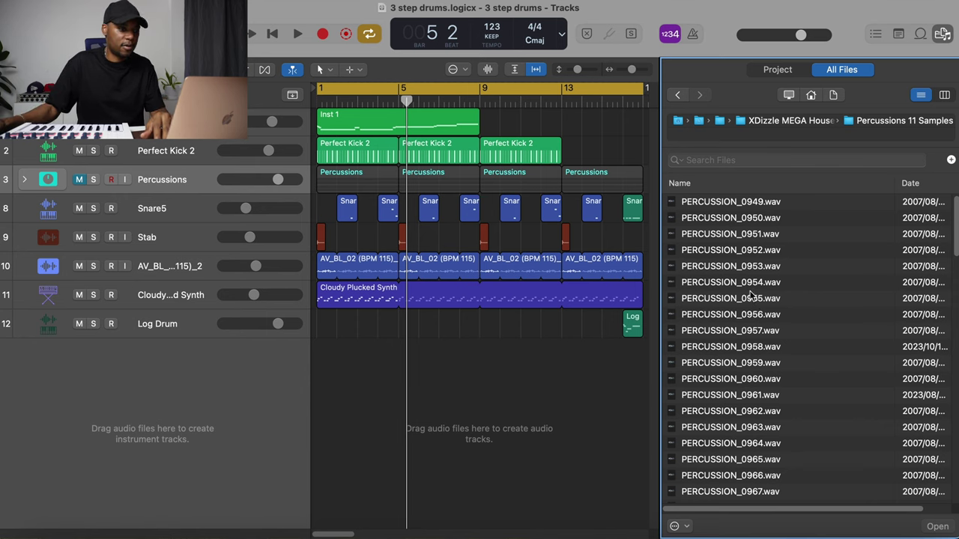
left_click(760, 268)
left_click(757, 283)
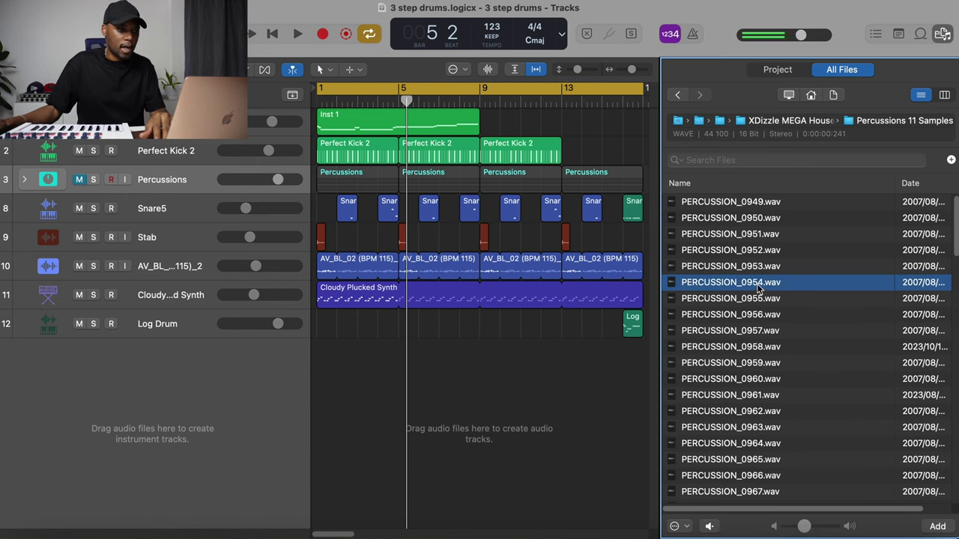
key("XF86AudioRaiseVolume")
Load PERCUSSION_0954.wav onto a new Quick Sampler track and create a pattern region on it at bar 1
left_click_drag(763, 283, 255, 408)
left_click(259, 427)
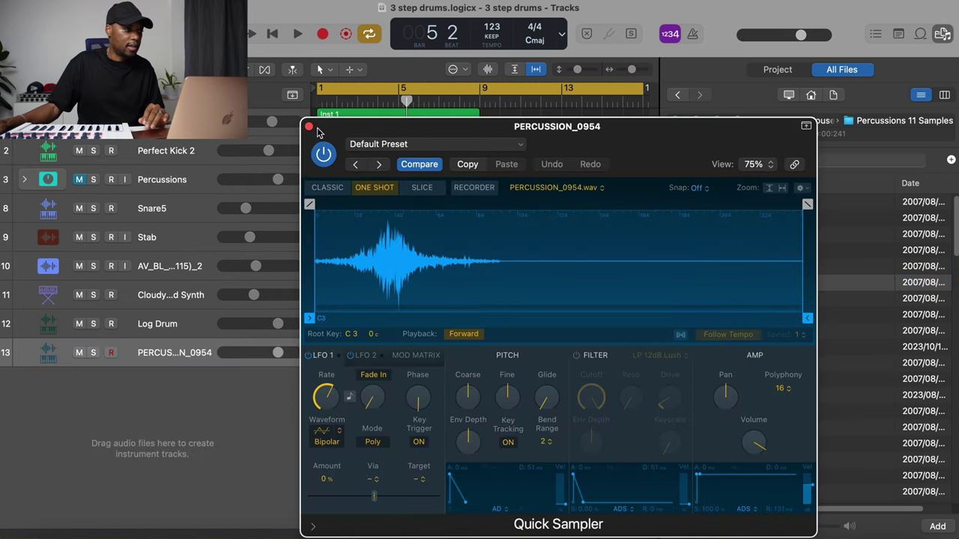
left_click(308, 128)
right_click(327, 352)
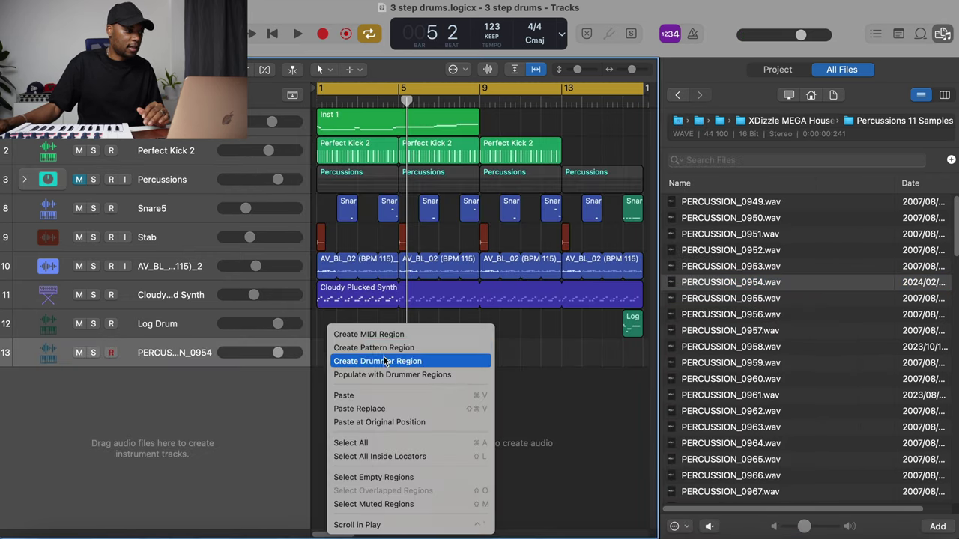
left_click(395, 348)
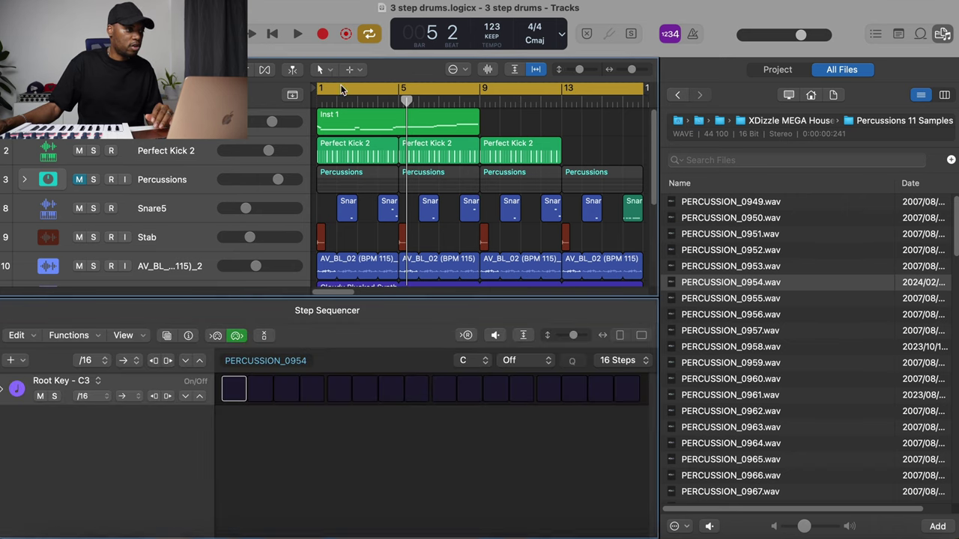
Set the cycle range from bar 1 to bar 5, adjust the step editor's height and briefly play the loop
left_click_drag(321, 88, 400, 95)
left_click_drag(418, 300, 414, 372)
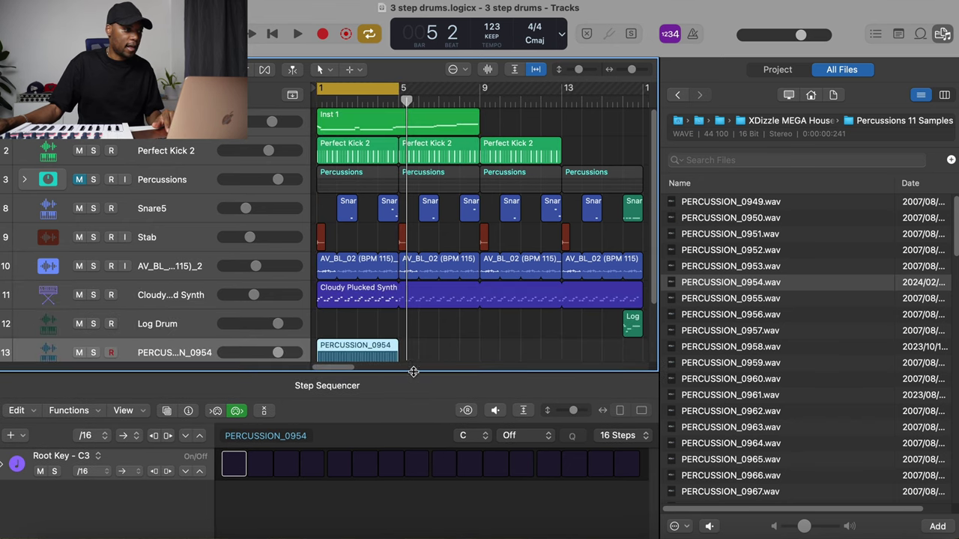
scroll(439, 211, "down", 3)
key("space")
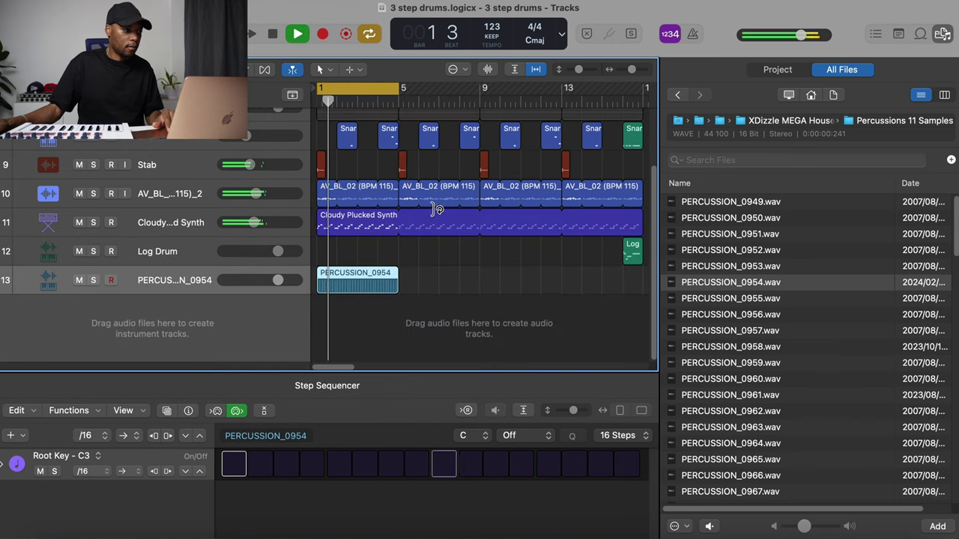
key("space")
left_click_drag(324, 374, 325, 318)
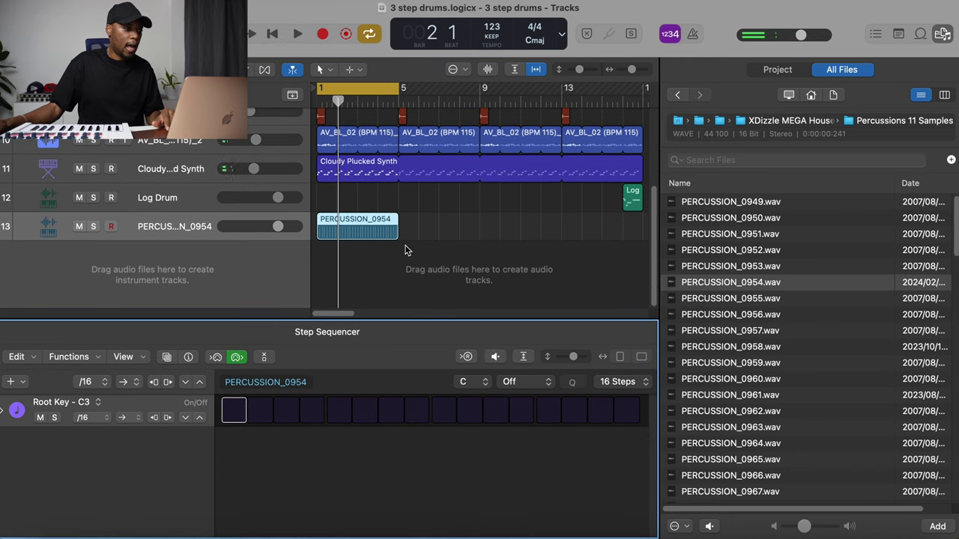
Program hits on steps 1, 4, 6, 9 and 13 of the PERCUSSION_0954 pattern while the loop plays
left_click(236, 410)
key("space")
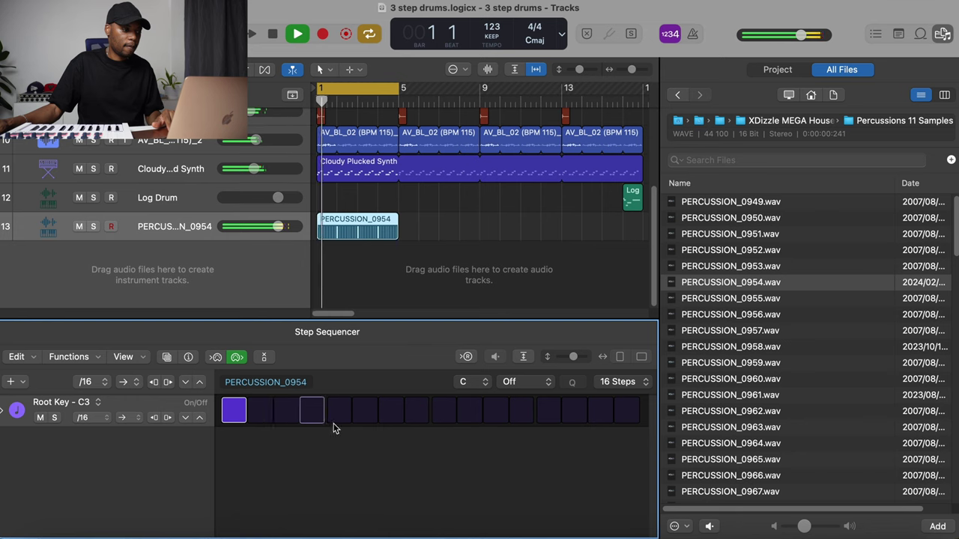
left_click(312, 410)
left_click(366, 412)
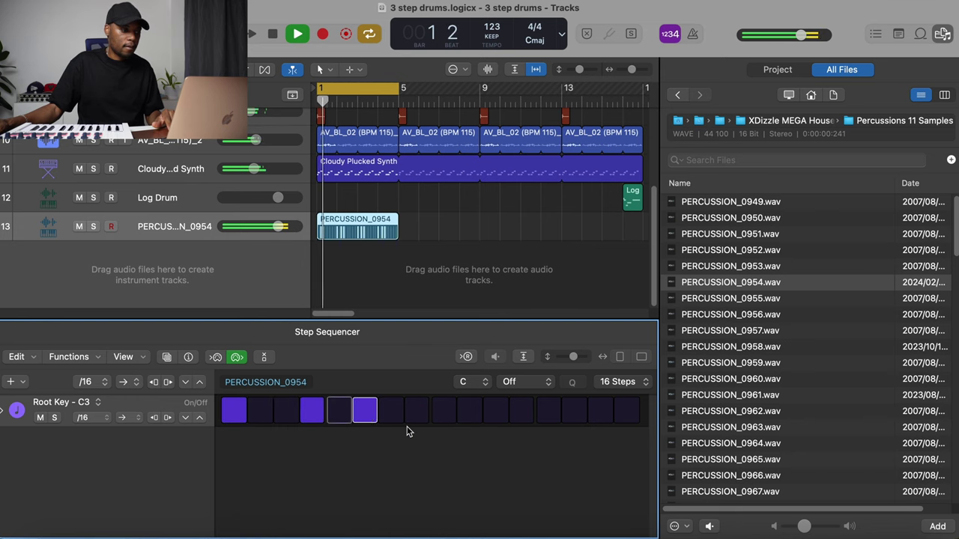
left_click(523, 416)
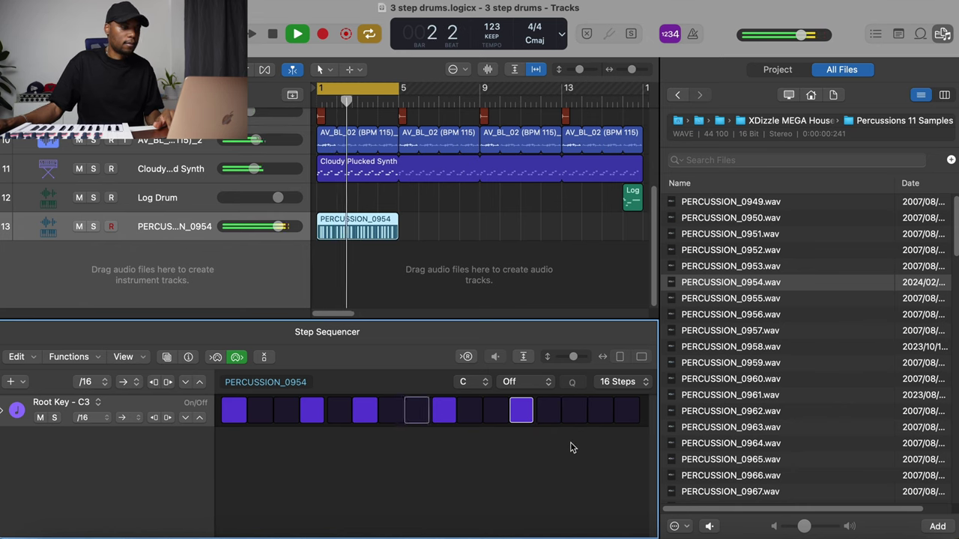
left_click(527, 413)
left_click(549, 414)
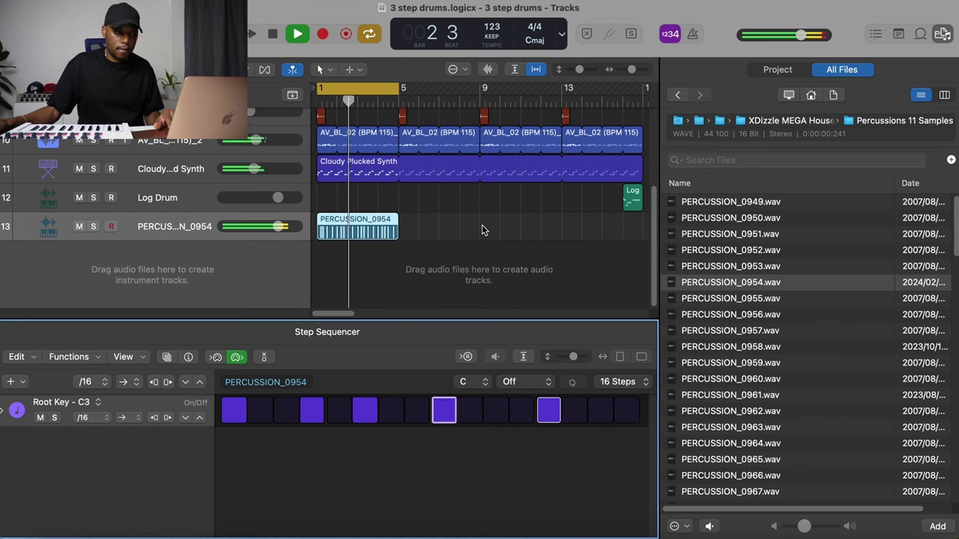
key("space")
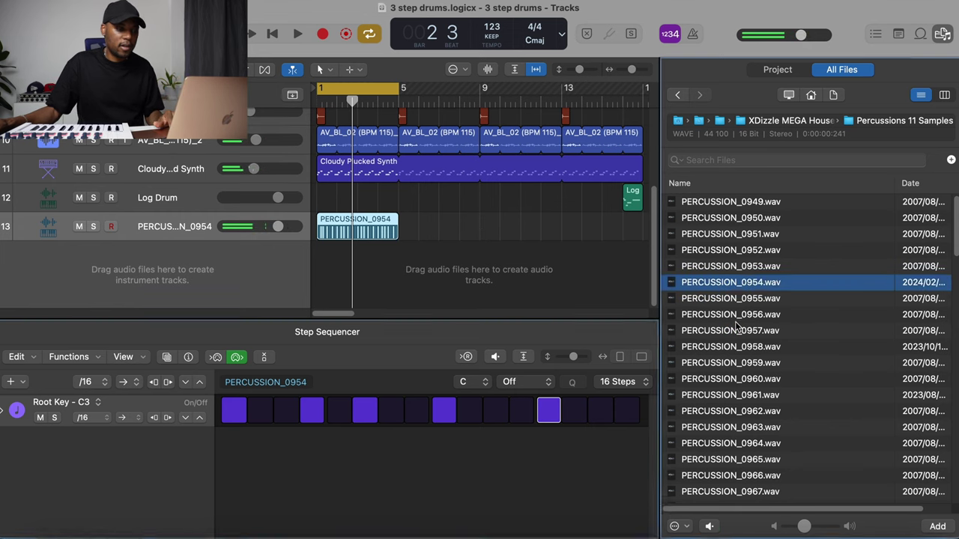
Audition further percussion samples in the Percussions 11 Samples folder to find a second percussion sound
left_click(731, 330)
left_click(743, 363)
left_click(740, 418)
left_click(740, 444)
scroll(739, 337, "down", 5)
left_click(738, 277)
key("Up")
key("Up")
key("Up")
key("Up")
key("Down")
key("Down")
key("Down")
key("Down")
left_click(750, 309)
left_click(753, 326)
key("Down")
key("Up")
Load PERCUSSION_0973.wav onto a new Quick Sampler track, show the channel strip inspector and check the sample in Quick Sampler
left_click_drag(758, 335, 211, 237)
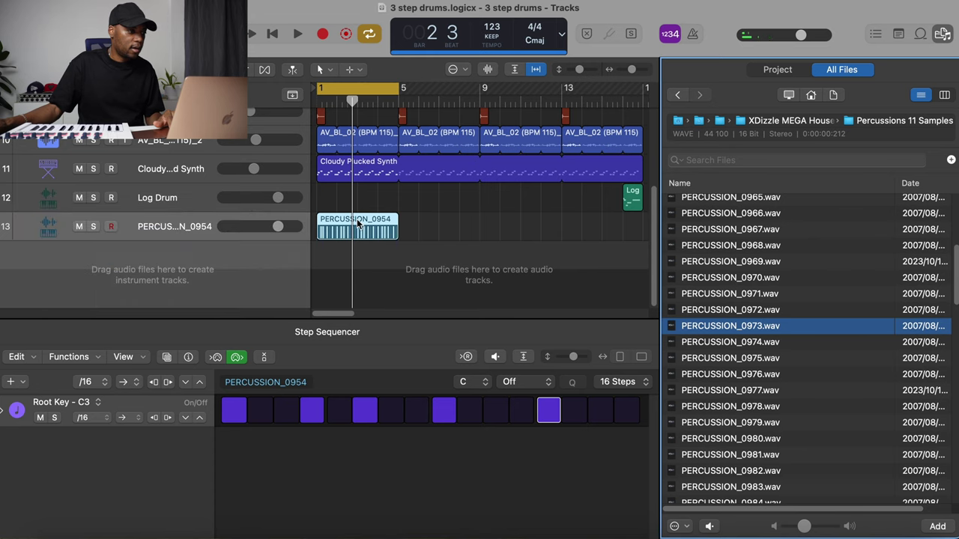
left_click(309, 127)
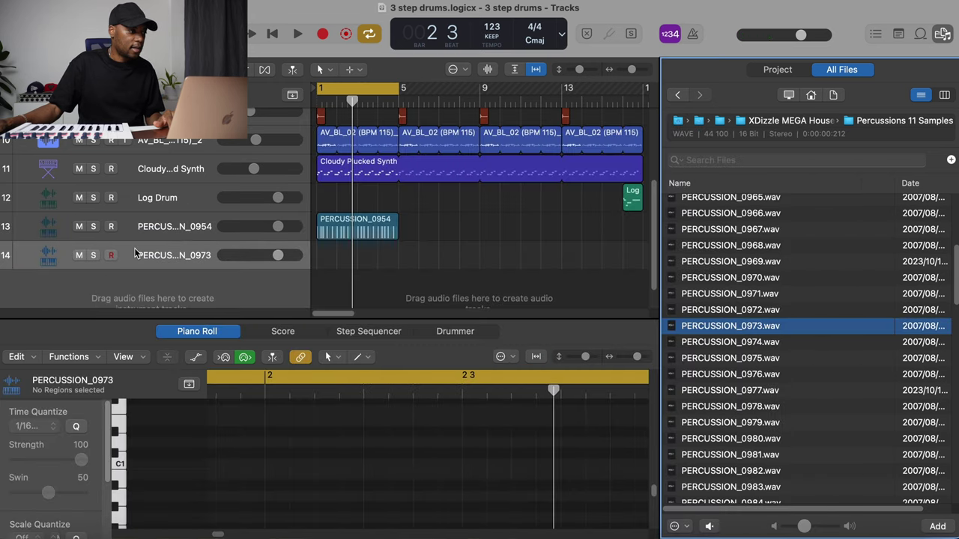
key("i")
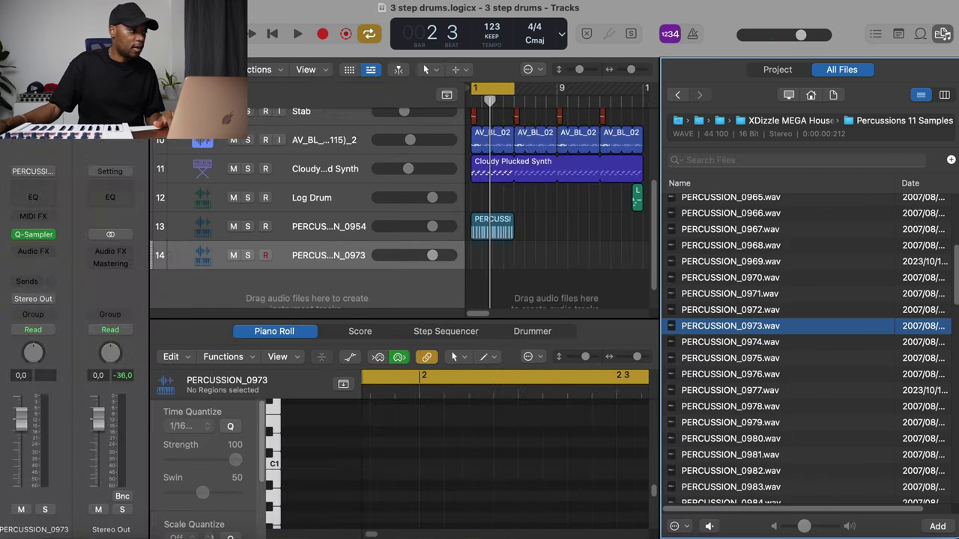
left_click(34, 237)
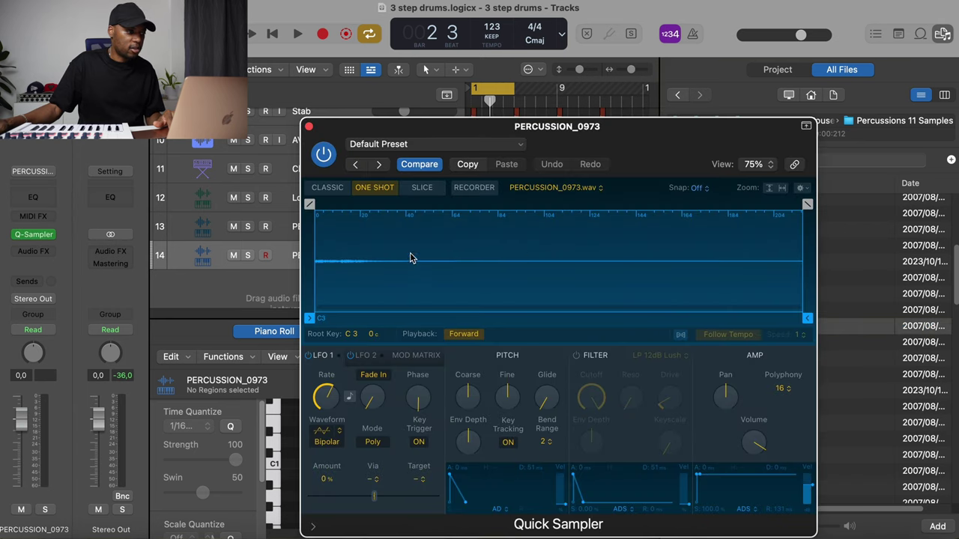
left_click_drag(633, 134, 634, 81)
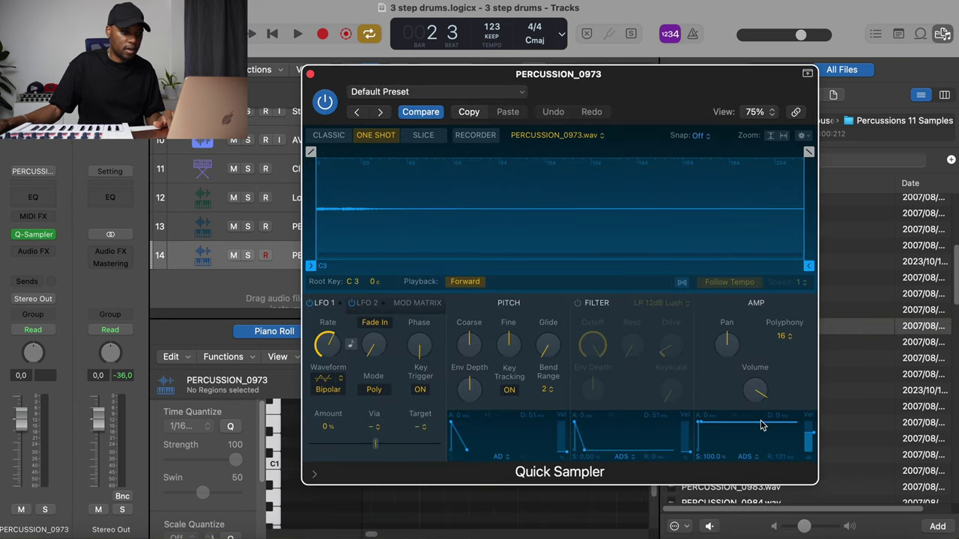
left_click(311, 77)
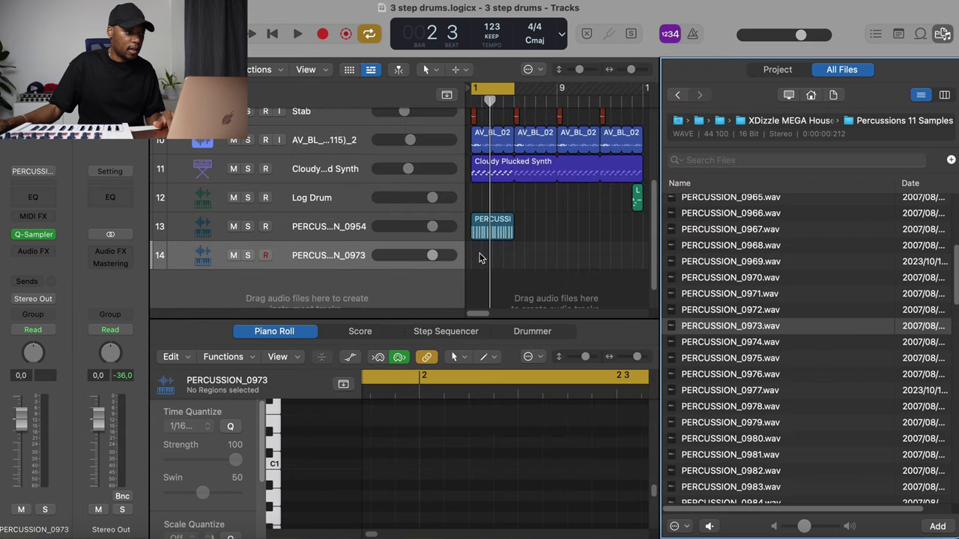
Create an empty pattern region at bar 1 on the PERCUSSION_0973 track for step sequencing
right_click(476, 253)
key("Escape")
left_click(446, 331)
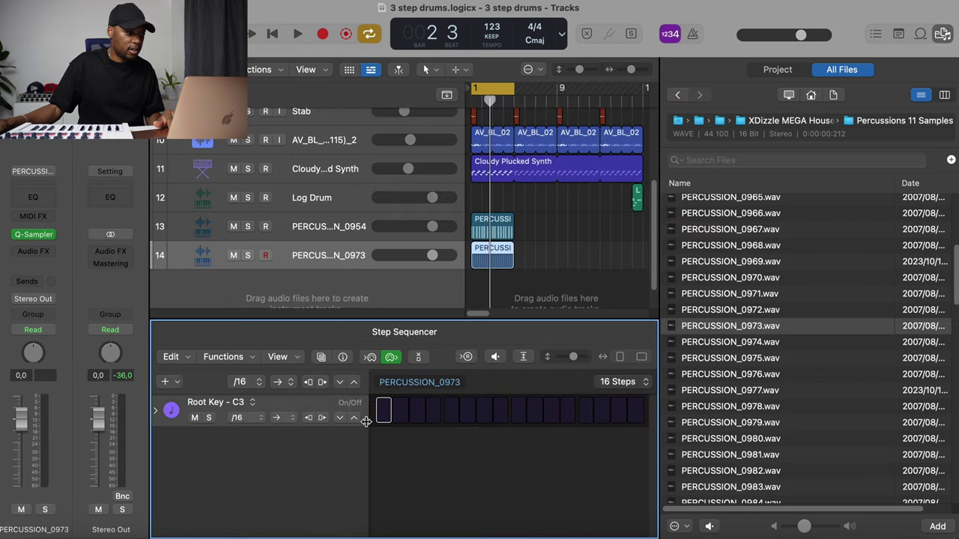
Program hits on steps 1–3 and 9–11 of the PERCUSSION_0973 pattern and lower the track's volume to -3.9 dB
key("space")
left_click_drag(384, 411, 410, 417)
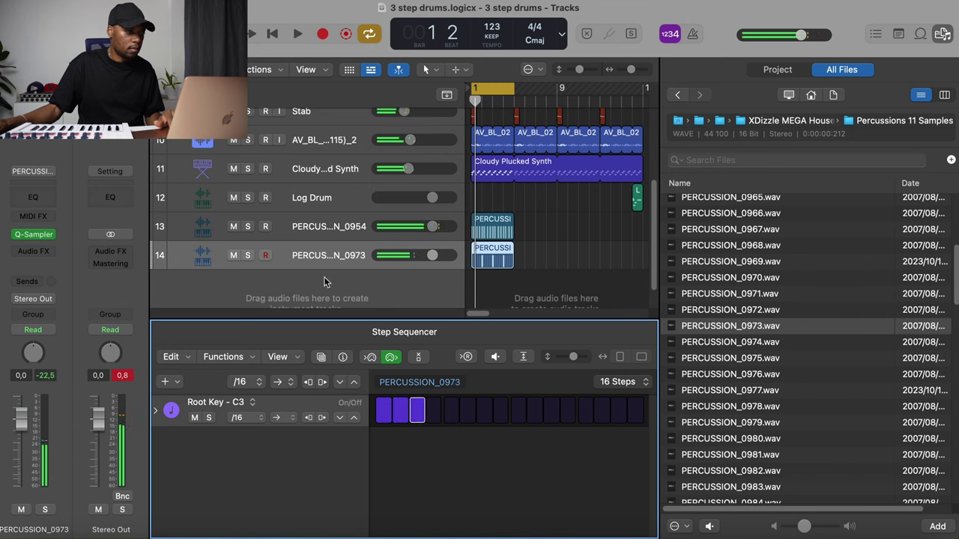
left_click_drag(433, 255, 419, 255)
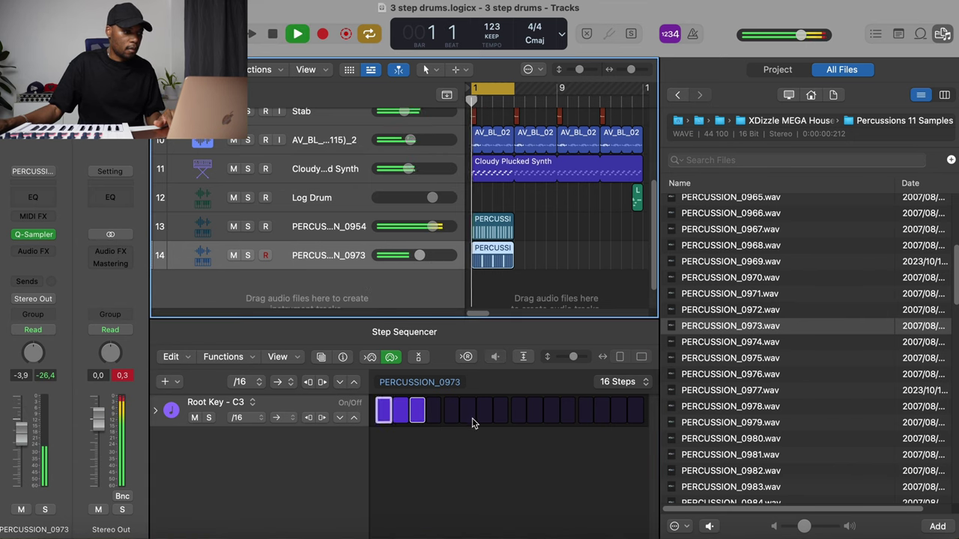
key("space")
left_click_drag(517, 412, 546, 412)
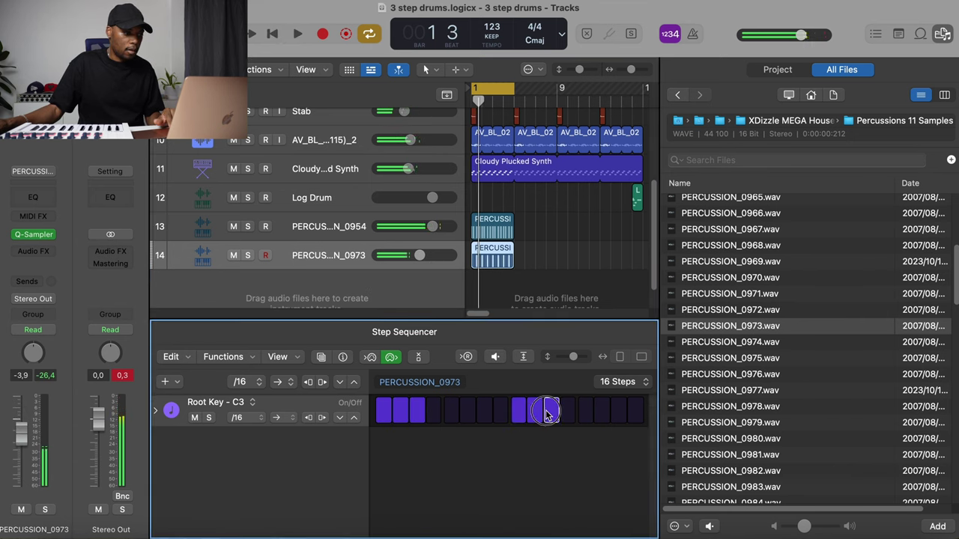
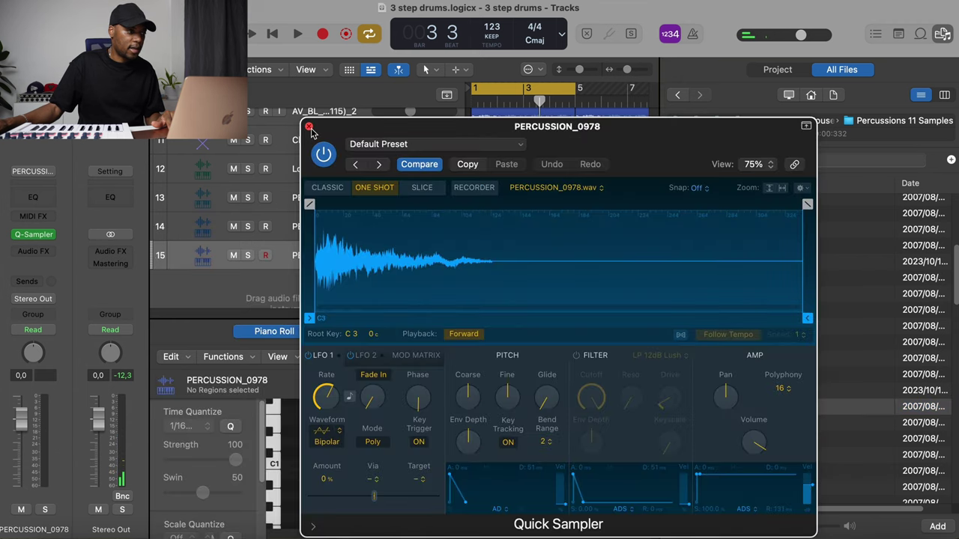
Close Quick Sampler and create an empty pattern region at bar 1 on the PERCUSSION_0978 track
left_click(309, 128)
right_click(485, 255)
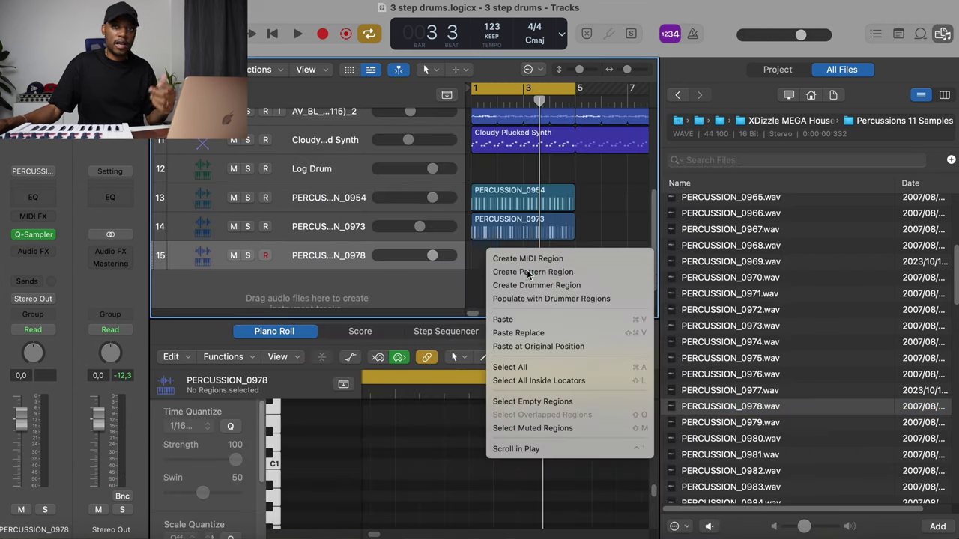
left_click(506, 272)
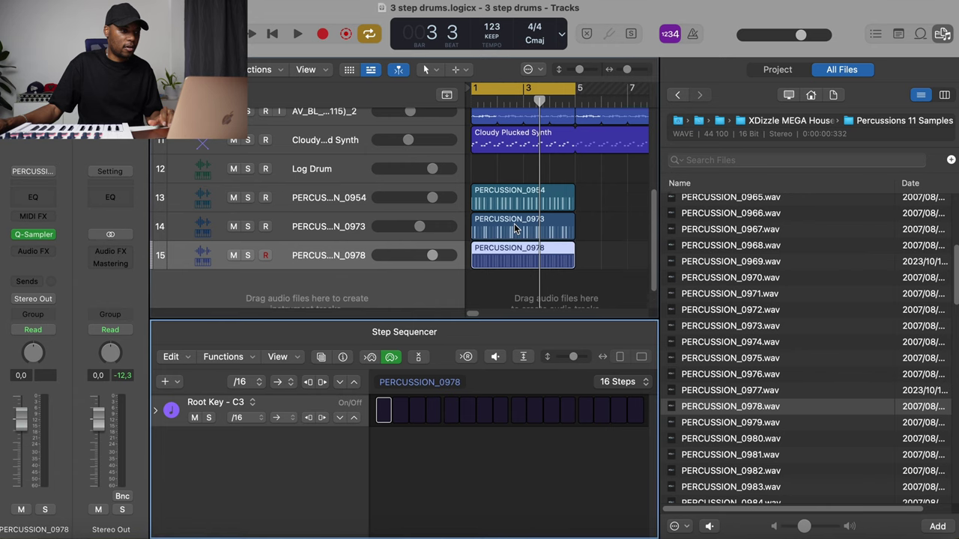
Program hits on steps 4, 7 and 13 of the PERCUSSION_0978 pattern and lower the track's volume to -13.0 dB
key("space")
left_click(435, 412)
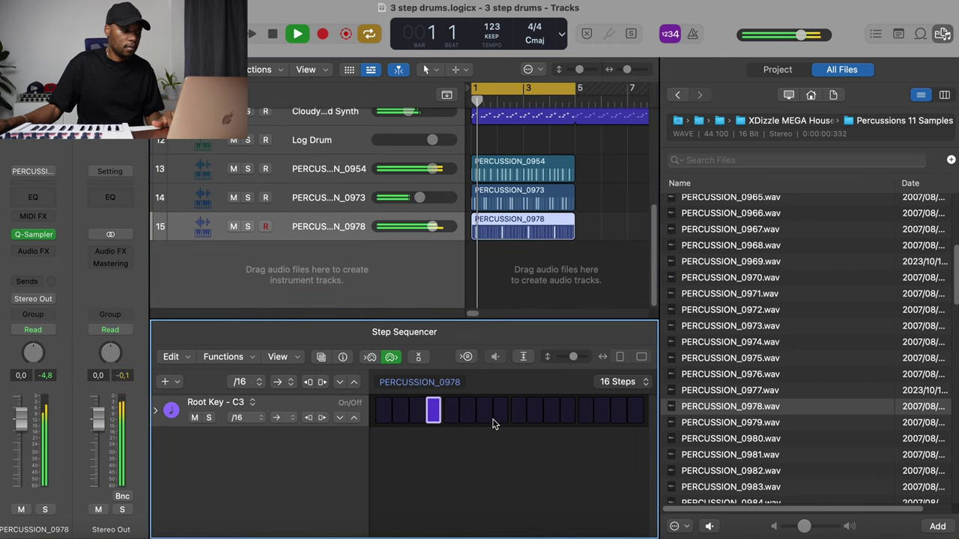
left_click_drag(432, 226, 409, 226)
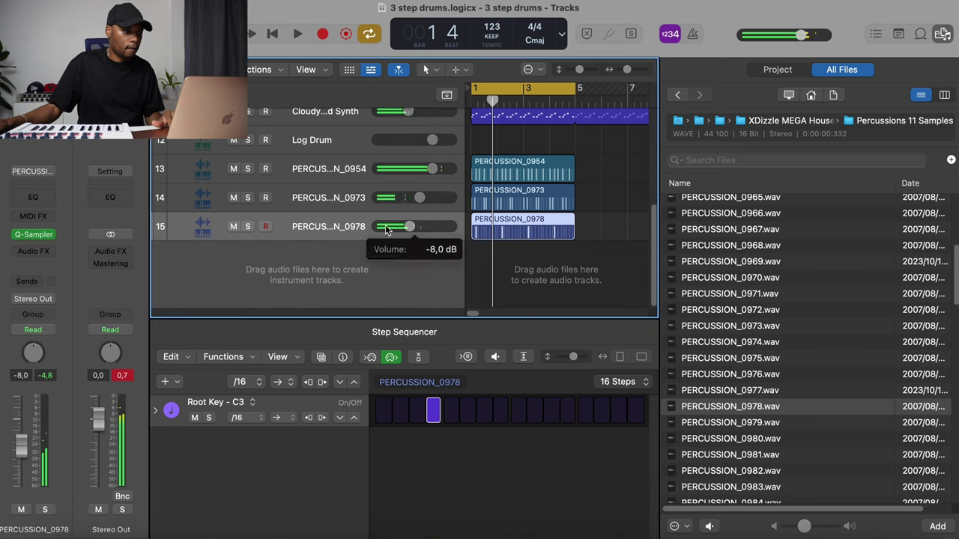
left_click(484, 411)
left_click(585, 412)
left_click_drag(409, 226, 400, 227)
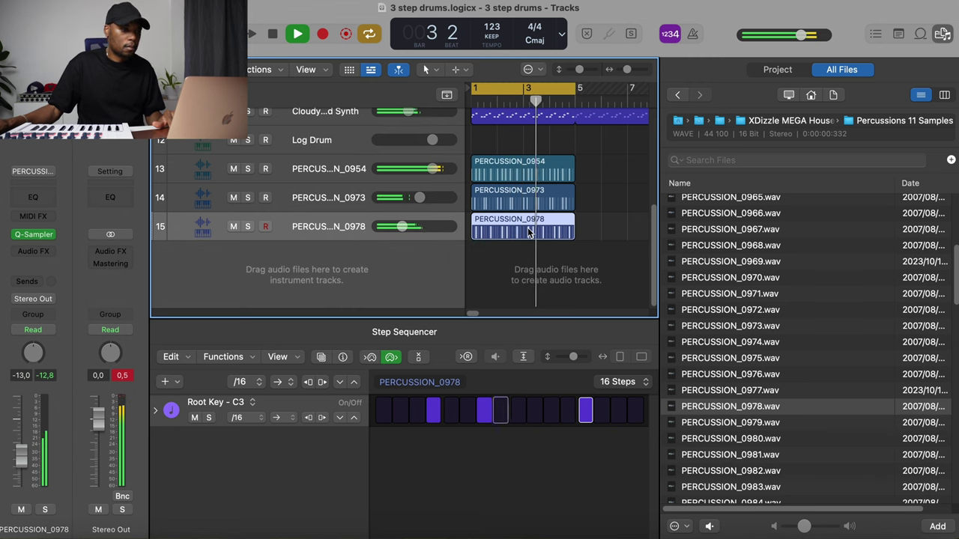
Stop playback and audition further percussion samples beyond PERCUSSION_0978 in the Percussions 11 Samples folder
scroll(747, 315, "down", 5)
left_click(748, 327)
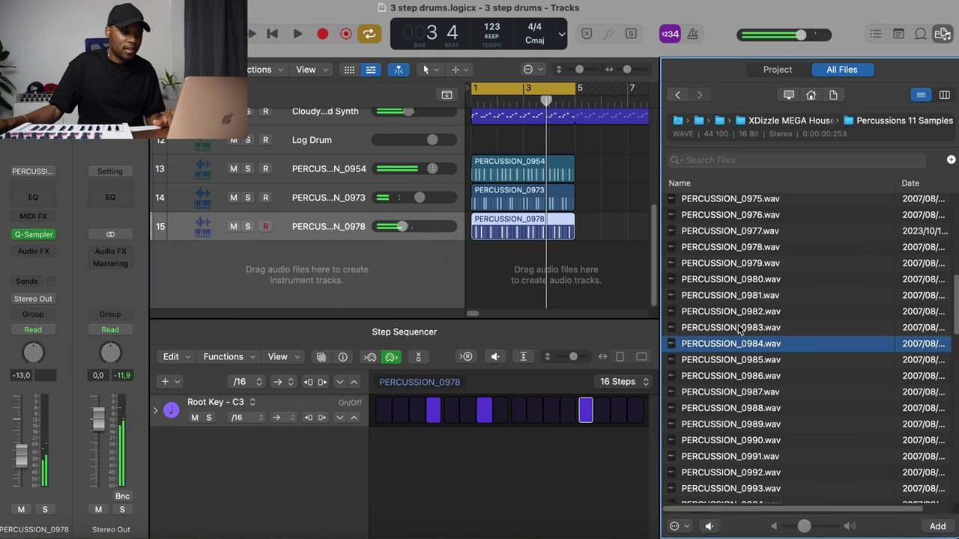
left_click(748, 288)
scroll(747, 314, "down", 5)
left_click(742, 317)
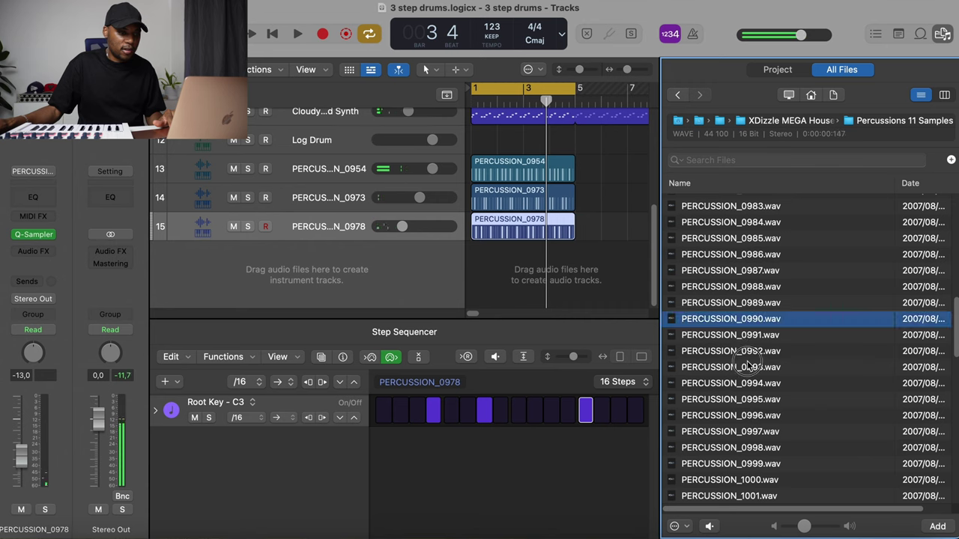
left_click(742, 414)
Open the Percussions 06 Samples folder of the percussion pack and audition samples around PERCUSSION_0598.wav
left_click(817, 123)
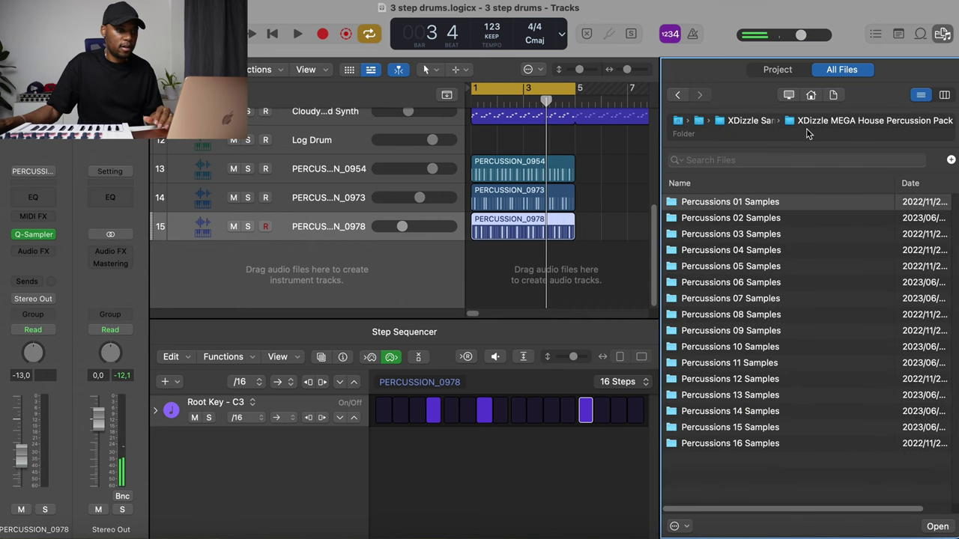
double_click(749, 268)
left_click(749, 350)
left_click(753, 302)
left_click(757, 317)
left_click(762, 349)
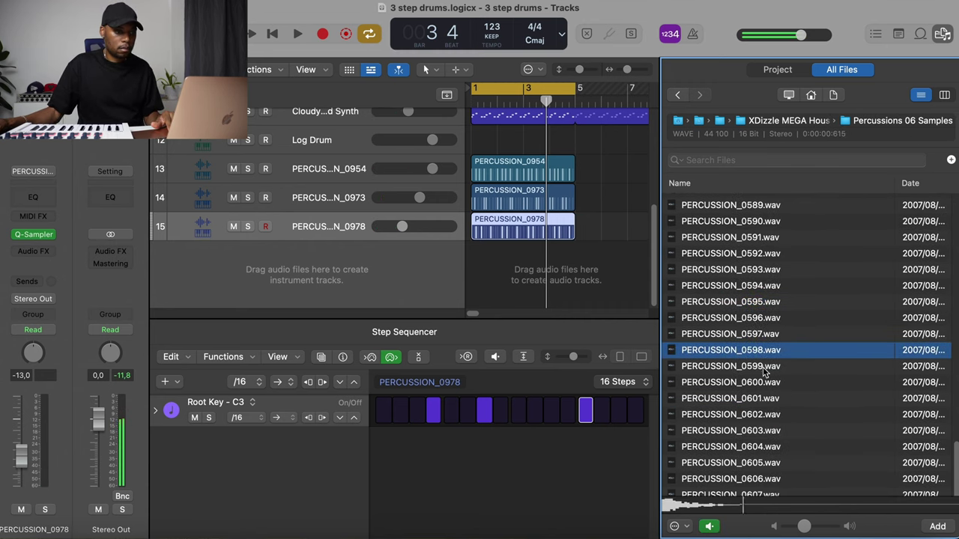
left_click(765, 367)
left_click(766, 354)
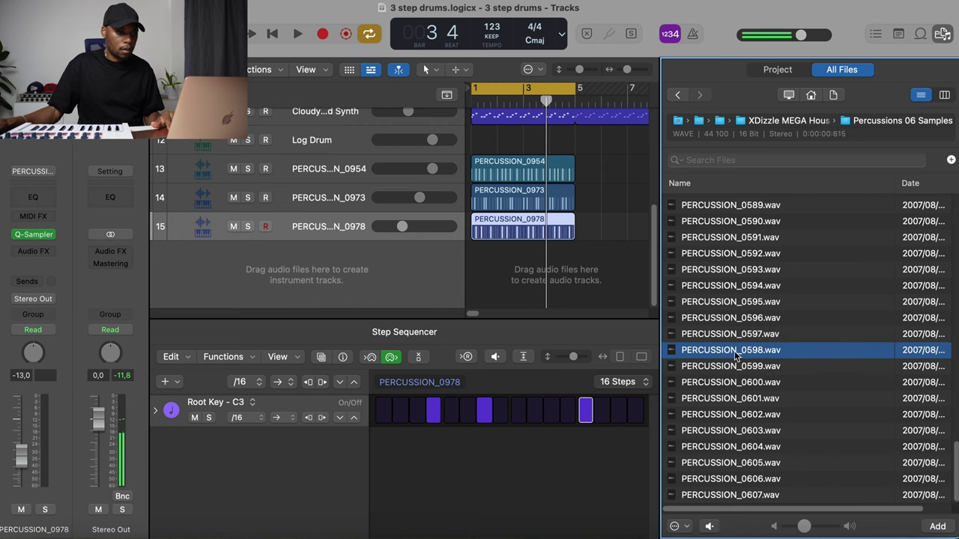
Load PERCUSSION_0598.wav onto a new Quick Sampler track and create an empty pattern region on it at bar 1
left_click_drag(738, 354, 323, 231)
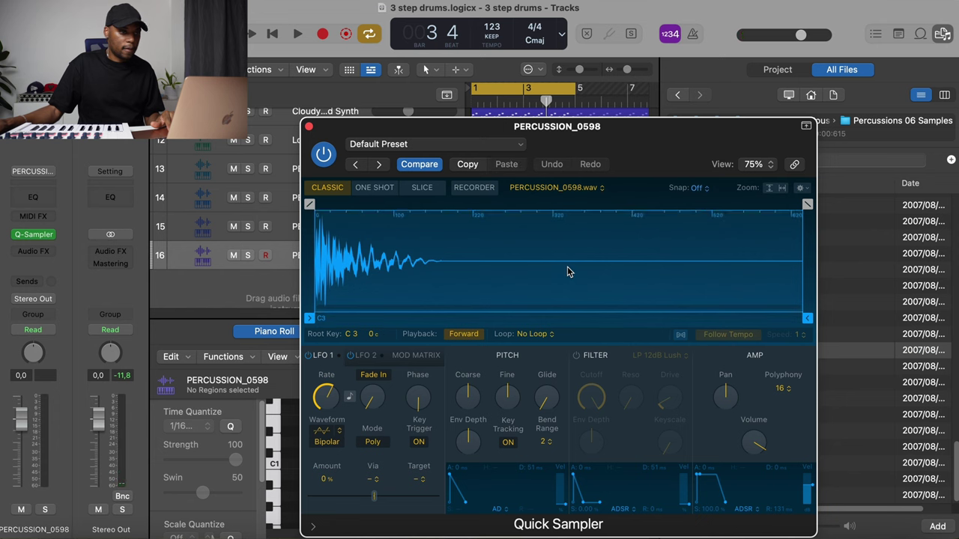
left_click(309, 127)
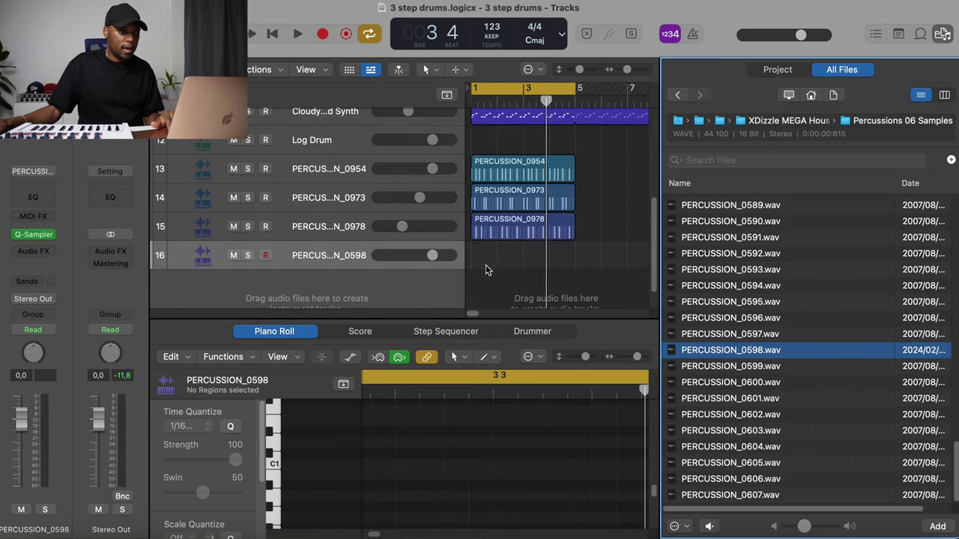
right_click(480, 260)
left_click(510, 274)
Program hits on steps 4 and 12 of the PERCUSSION_0598 pattern and balance the track's volume at -13.4 dB against the loop
left_click(452, 410)
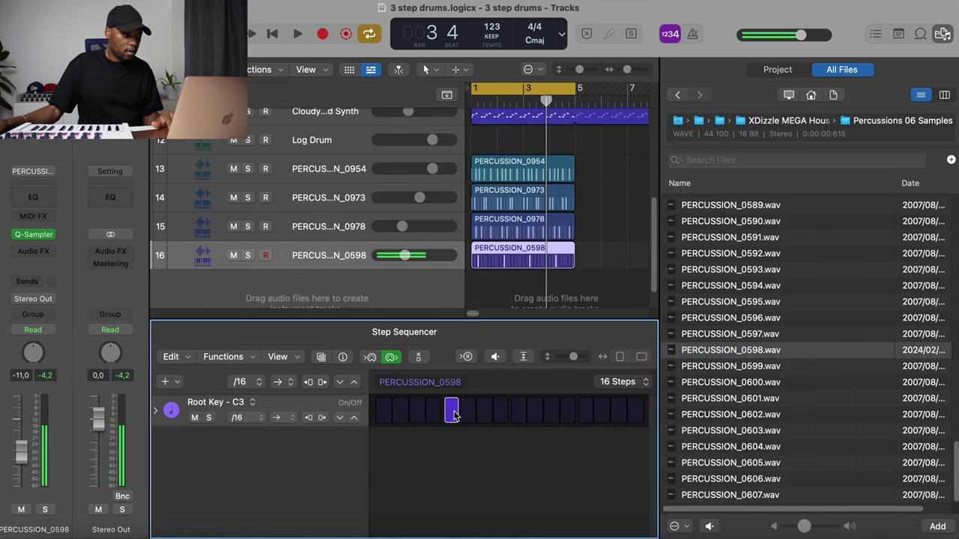
key("space")
left_click(452, 411)
left_click(434, 411)
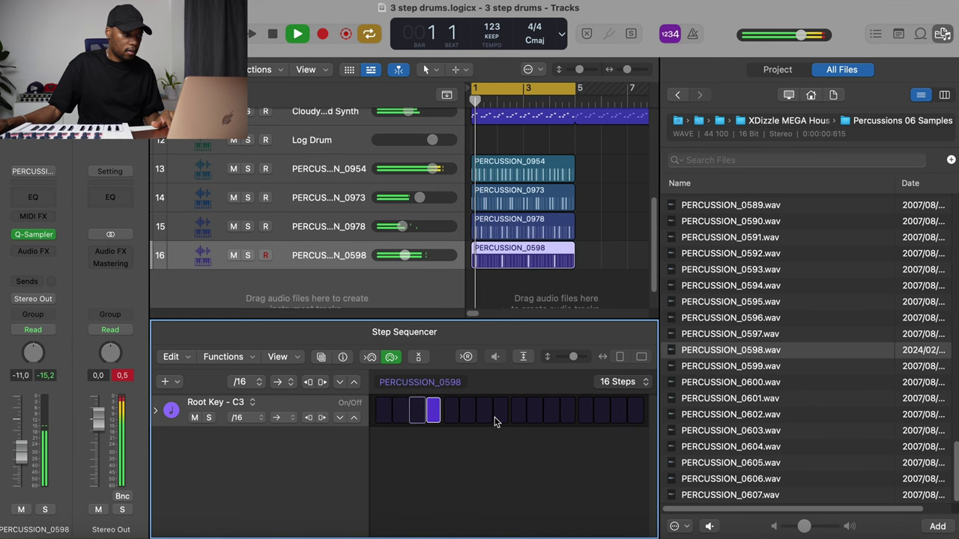
left_click_drag(407, 257, 399, 257)
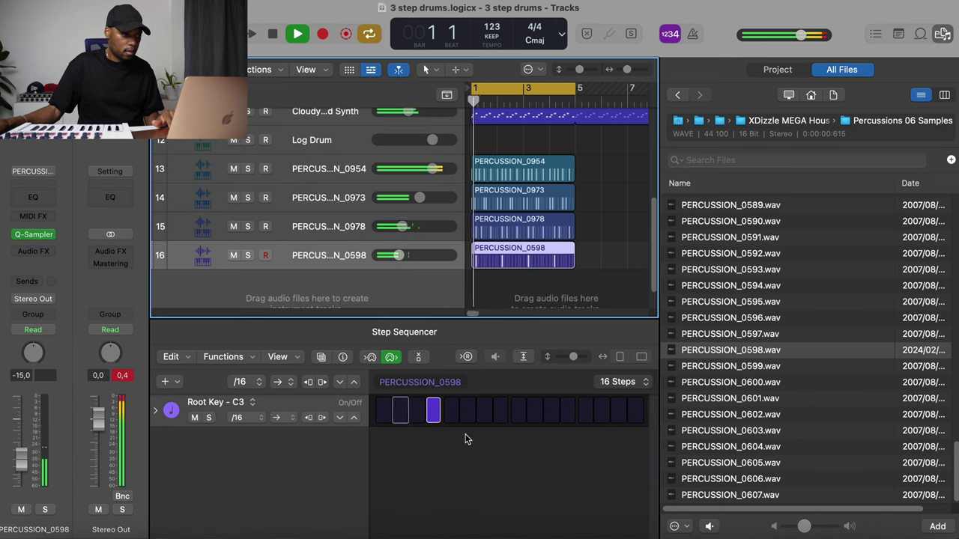
left_click(568, 411)
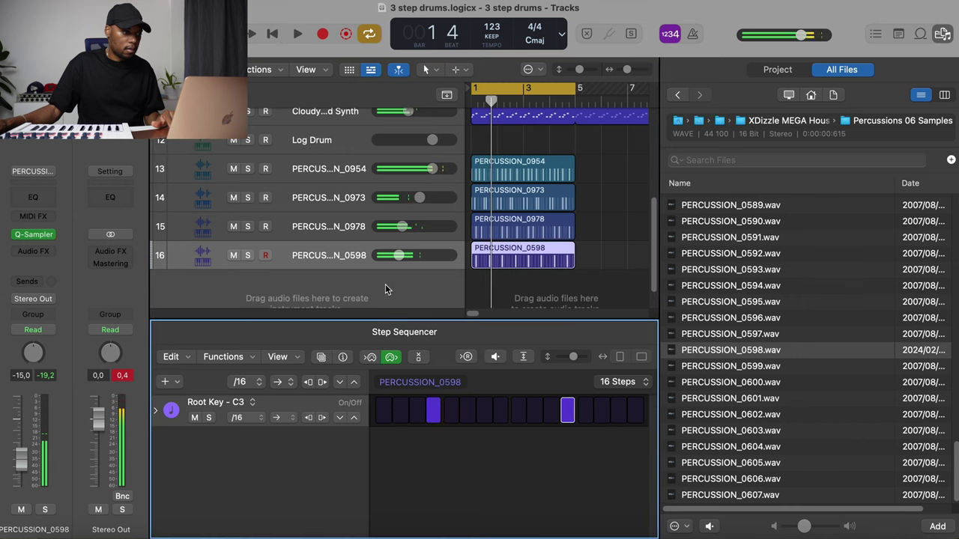
left_click_drag(400, 255, 402, 256)
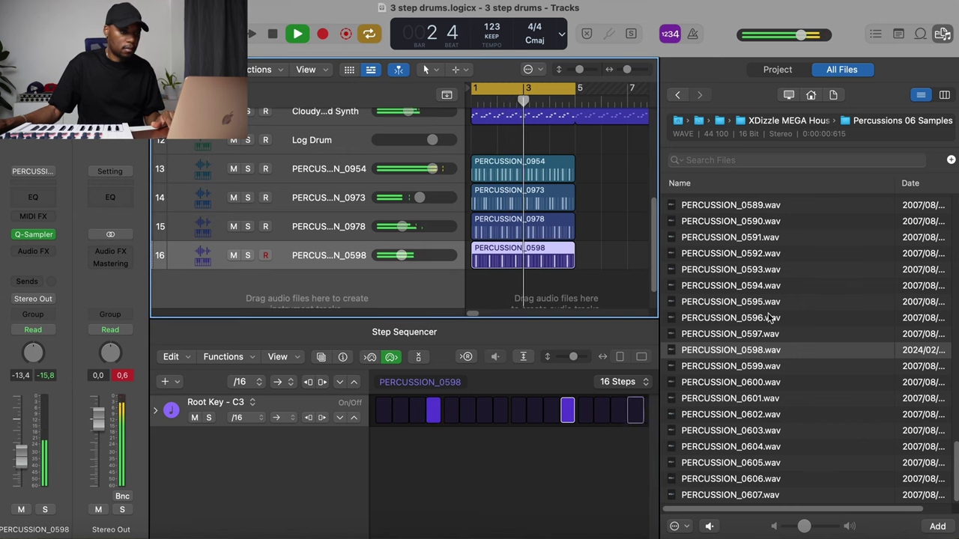
key("space")
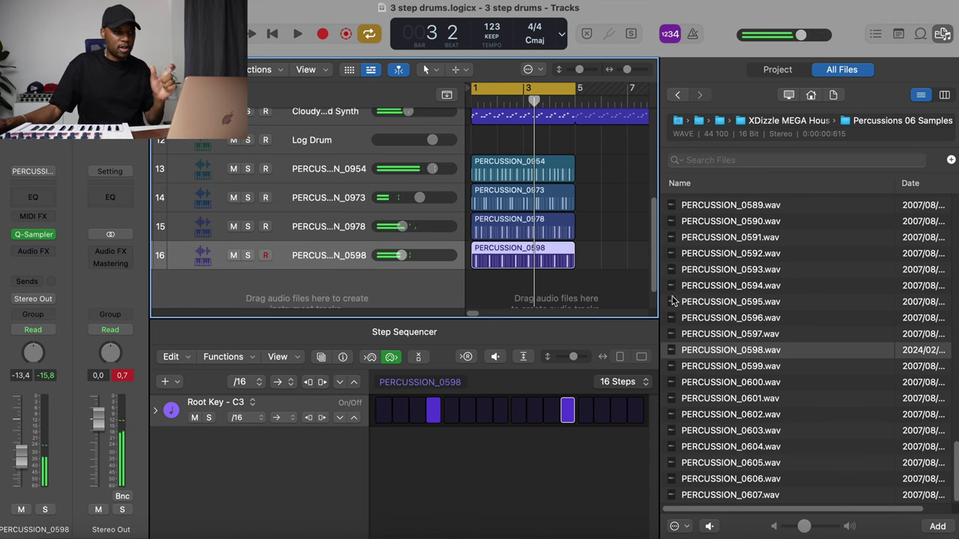
Audition PERCUSSION_0601.wav and PERCUSSION_0602.wav in the Percussions 06 Samples folder
left_click(738, 401)
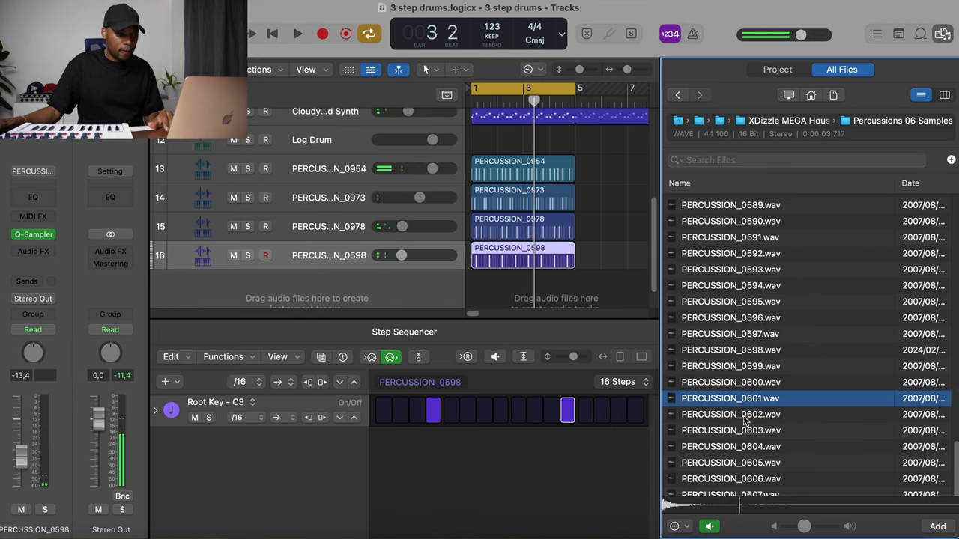
left_click(747, 417)
left_click(759, 414)
left_click(761, 416)
scroll(488, 231, "down", 2)
Load PERCUSSION_0602.wav onto a new Quick Sampler track and create an empty pattern region on it at bar 1
left_click_drag(730, 417, 465, 169)
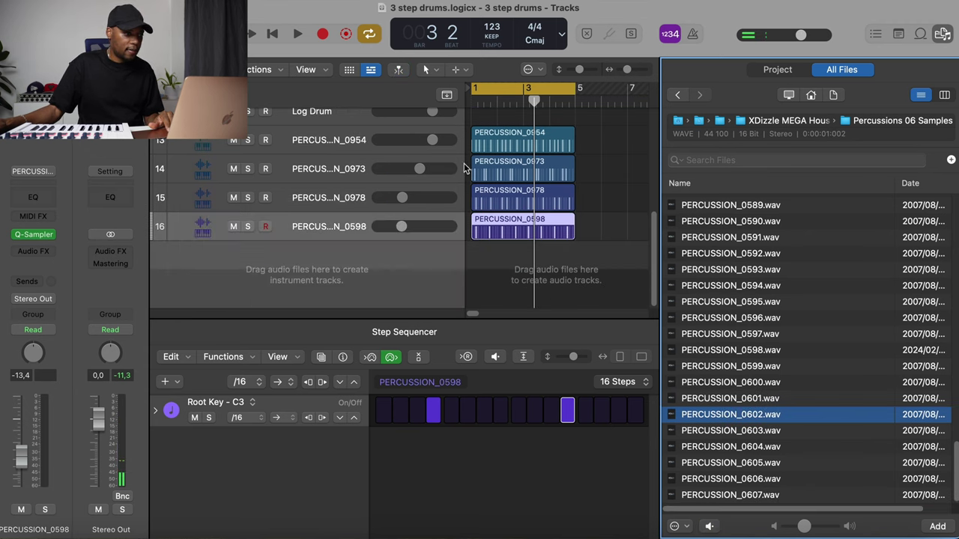
right_click(533, 256)
left_click(537, 275)
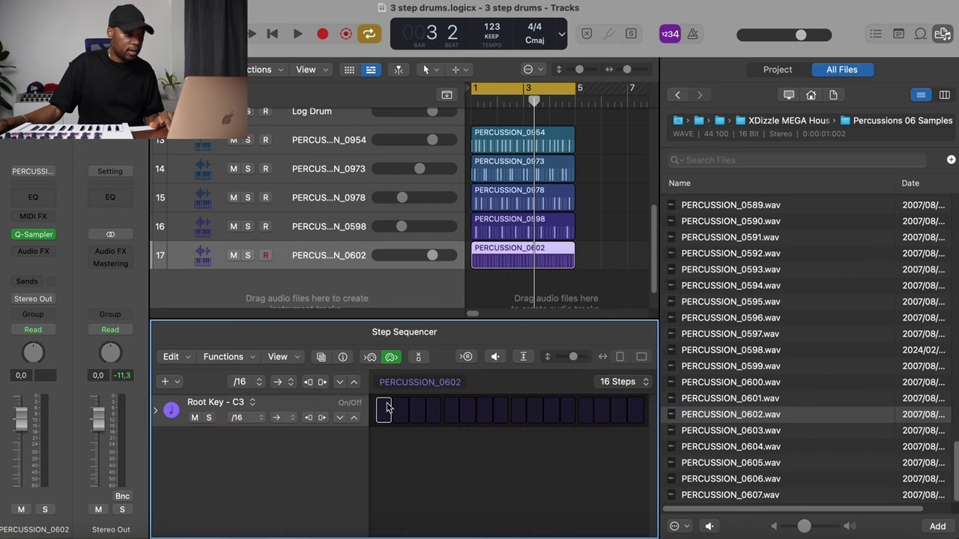
Program hits on steps 1, 4, 6, 9 and 11 of the PERCUSSION_0602 pattern and lower the track's volume to -6.4 dB
left_click_drag(432, 255, 412, 255)
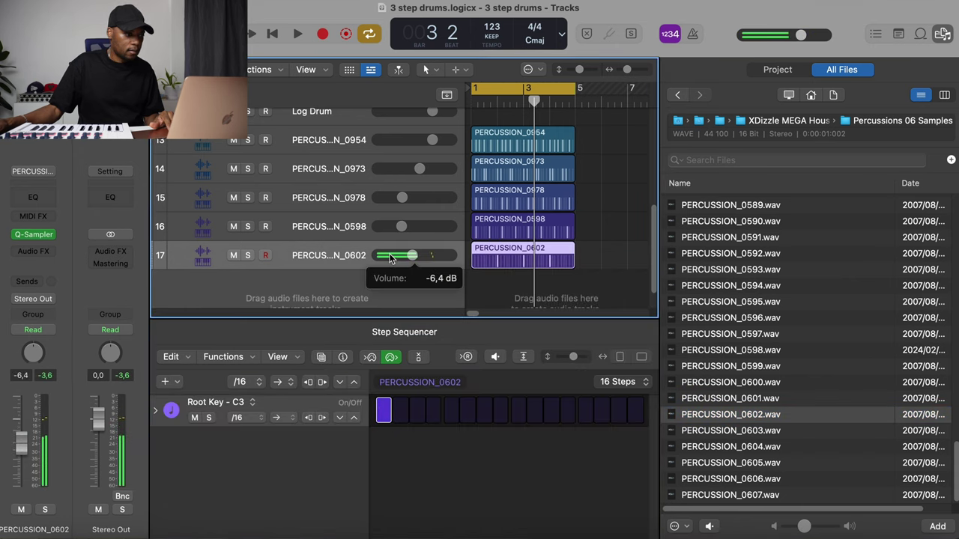
key("space")
left_click(433, 411)
left_click(467, 410)
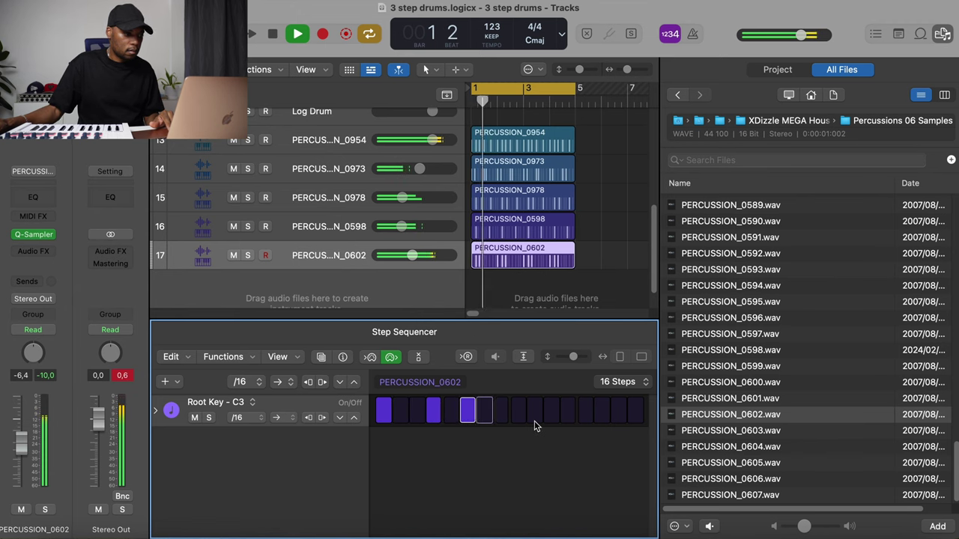
left_click(519, 411)
left_click(553, 412)
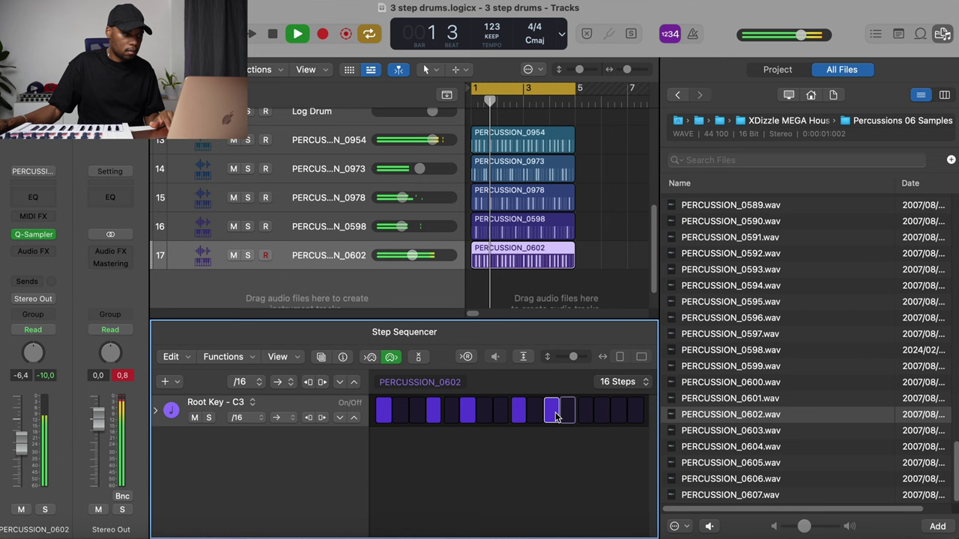
Move the PERCUSSION_0602 hit from step 11 to 12, add a hit on step 14 and set the track's volume to -6.0 dB
key("space")
key("space")
left_click(423, 264)
left_click(603, 413)
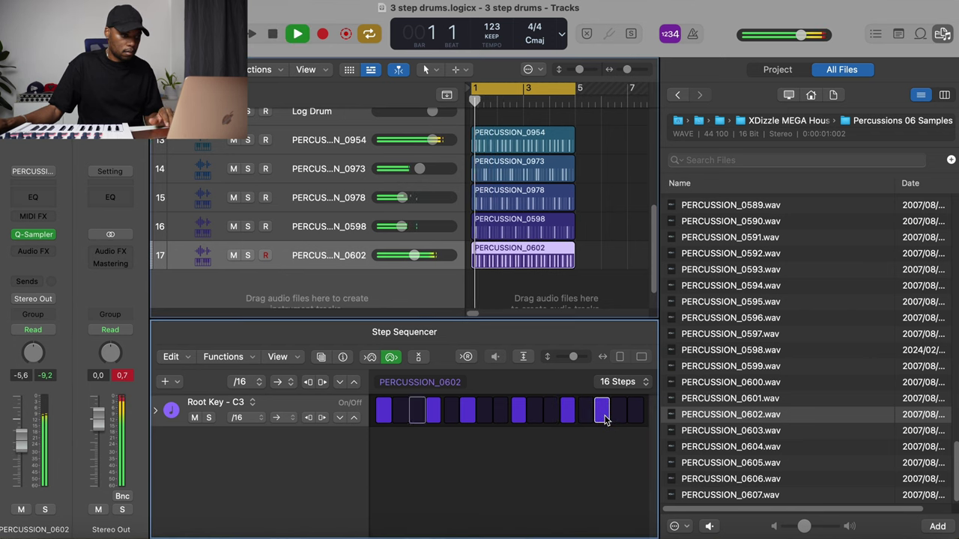
left_click_drag(417, 258, 412, 257)
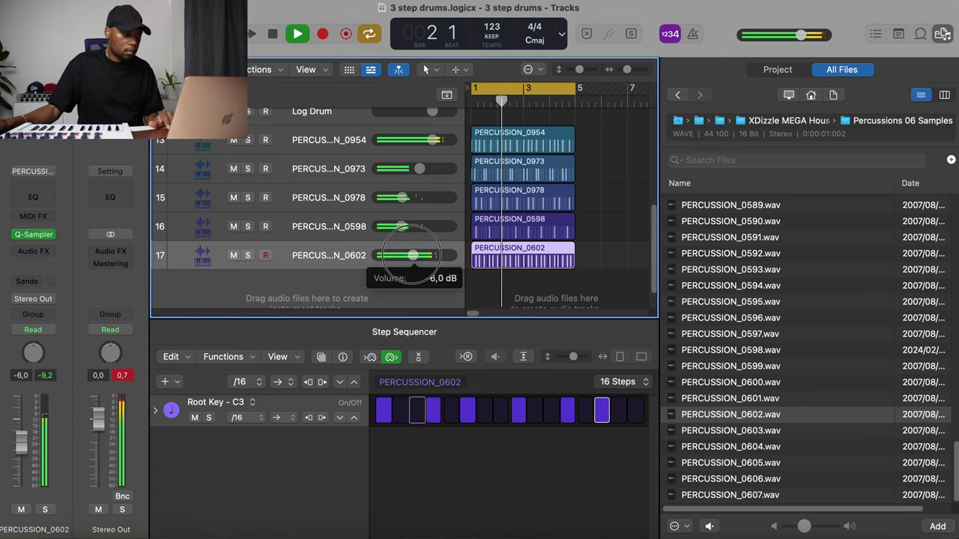
Hide the Step Sequencer and the file browser, stop playback and widen the timeline to show the full percussion regions
key("e")
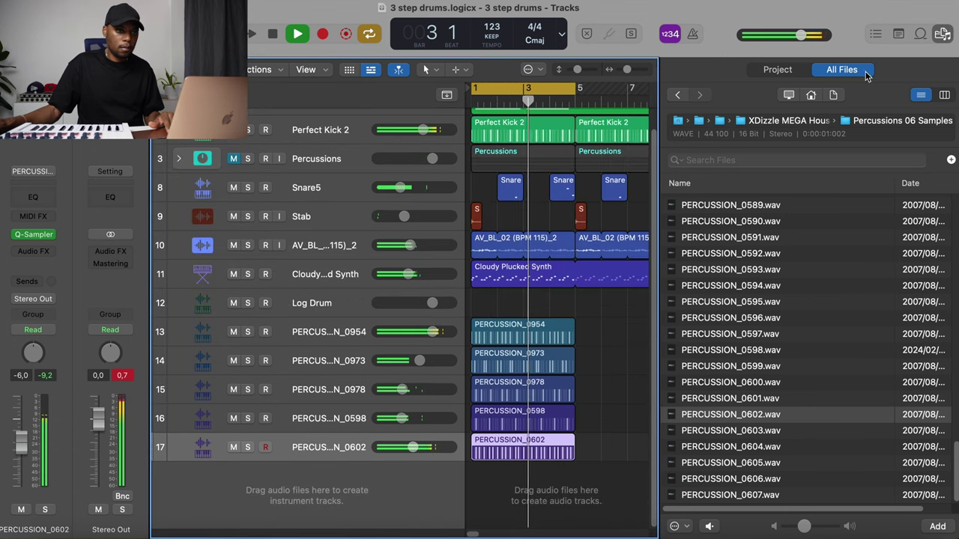
left_click(942, 34)
key("space")
left_click_drag(930, 72, 931, 73)
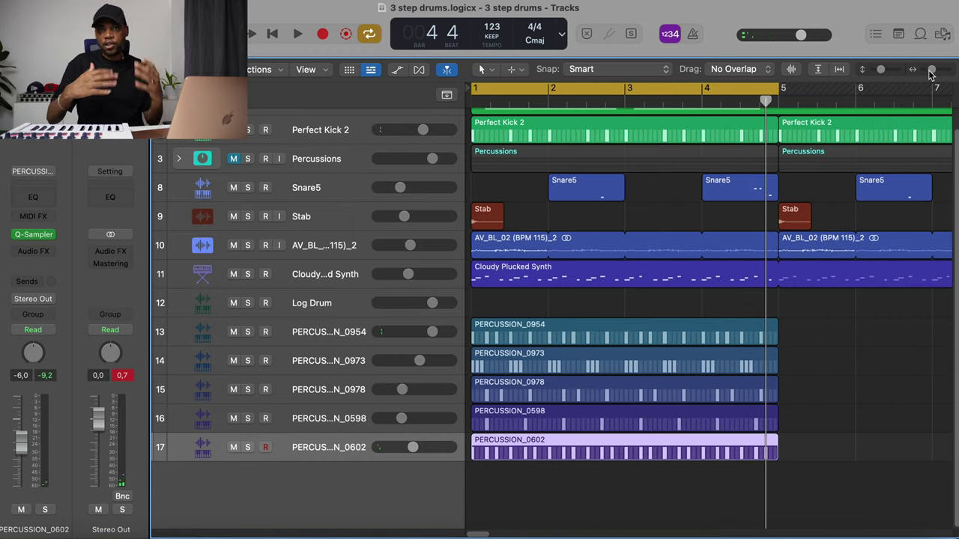
Play the beat from bar 1 to check the complete percussion groove, select the PERCUSSION_0954 track and stop playback
key("Return")
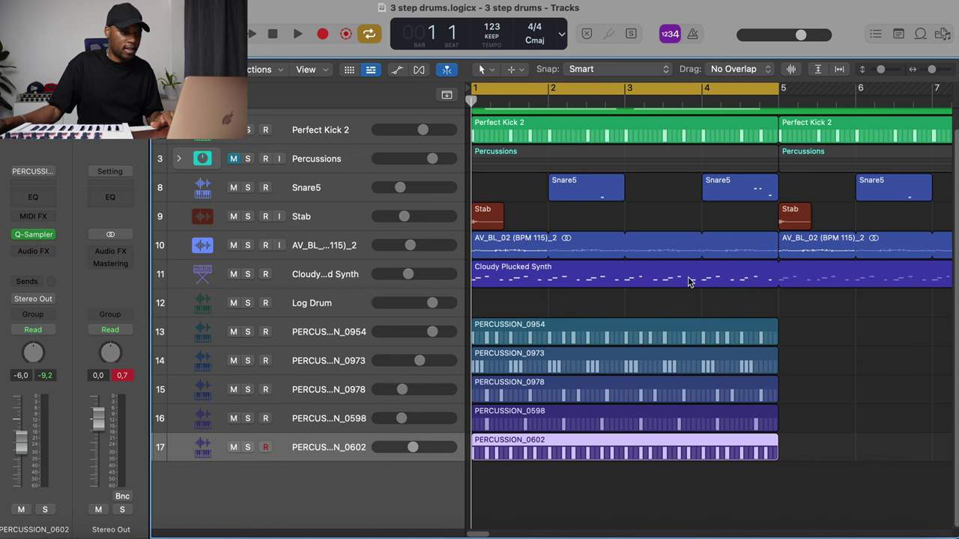
key("space")
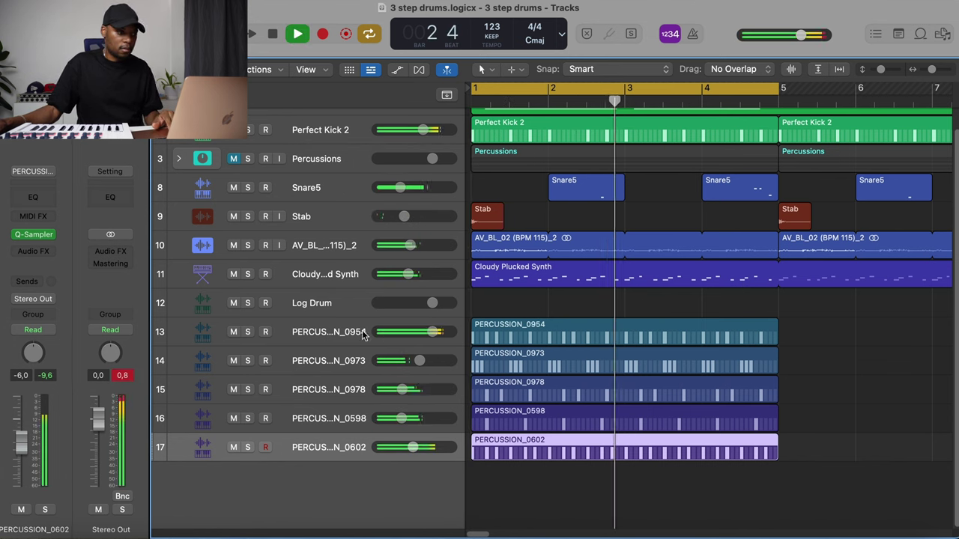
left_click(333, 333)
key("space")
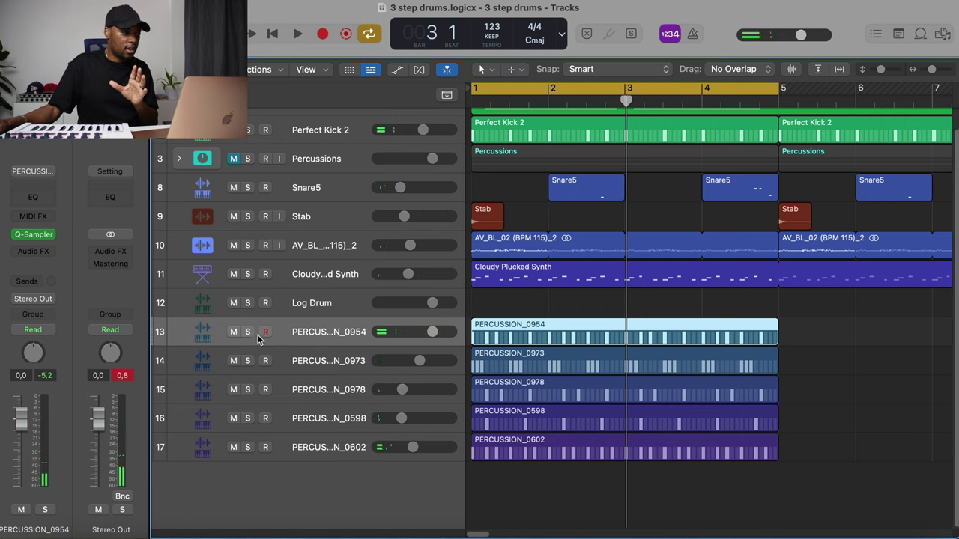
Mute the PERCUSSION_0973, 0978, 0598 and 0602 tracks and play the beat with only PERCUSSION_0954 from the new percussion layers
left_click(233, 361)
left_click(234, 419)
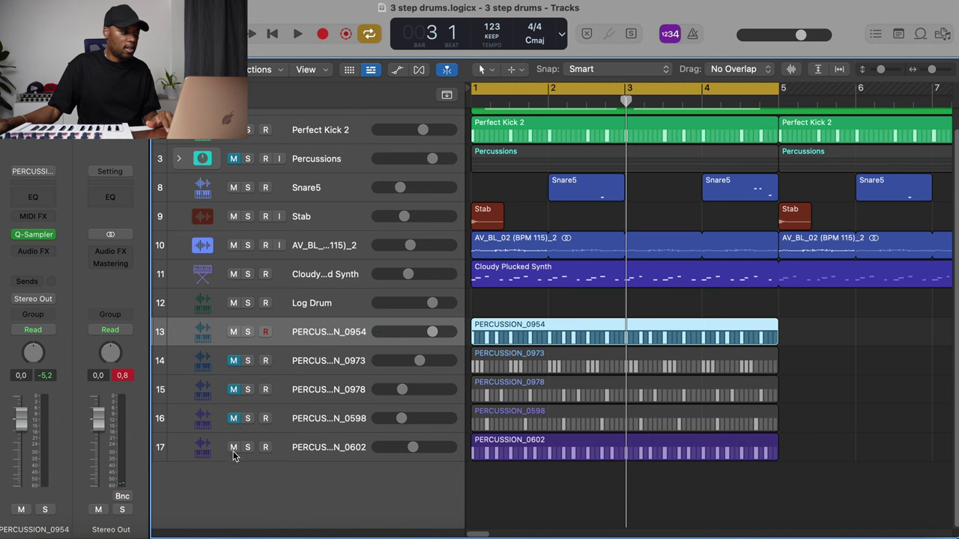
left_click(233, 448)
key("space")
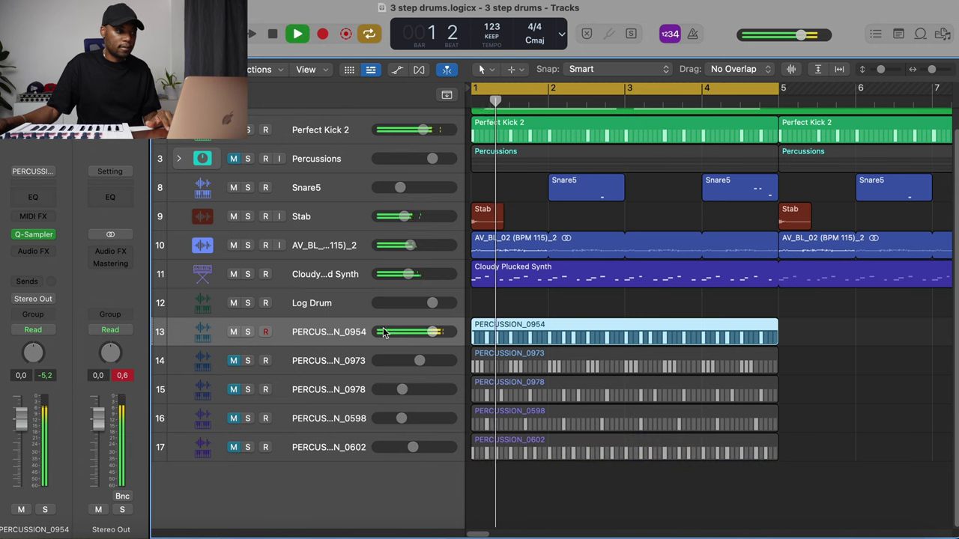
key("space")
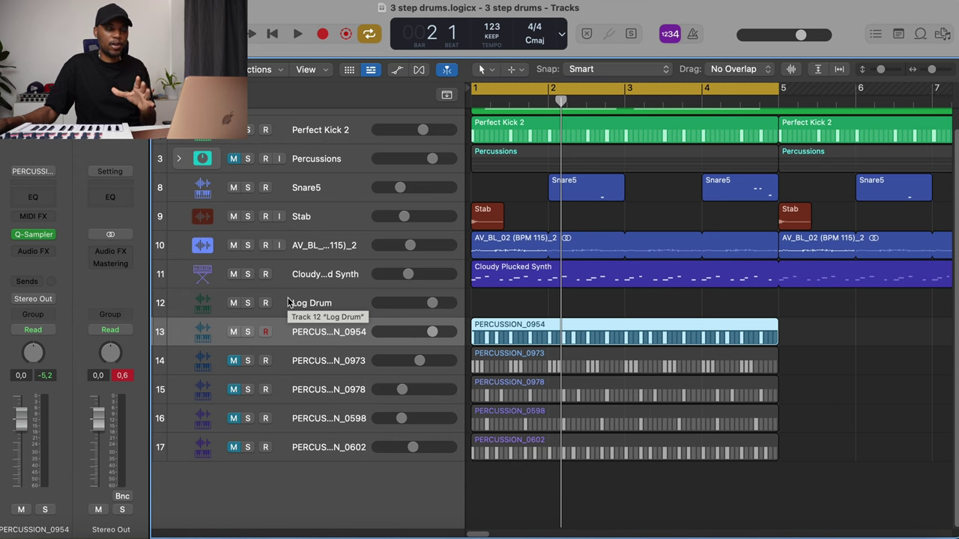
Insert a stereo Echo effect on the PERCUSSION_0954 track and set its wet level to 49% during playback
left_click(42, 253)
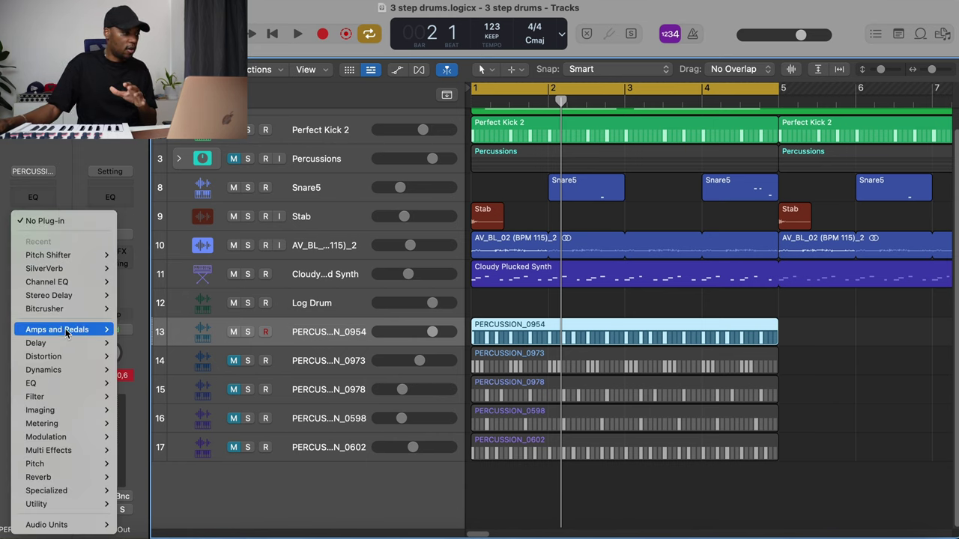
mouse_move(69, 343)
mouse_move(171, 358)
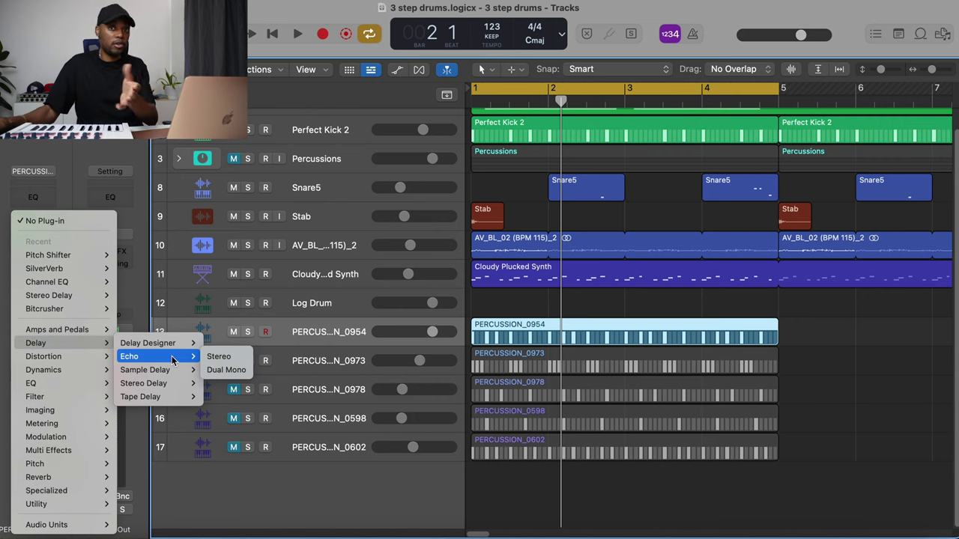
left_click(229, 361)
key("Return")
key("space")
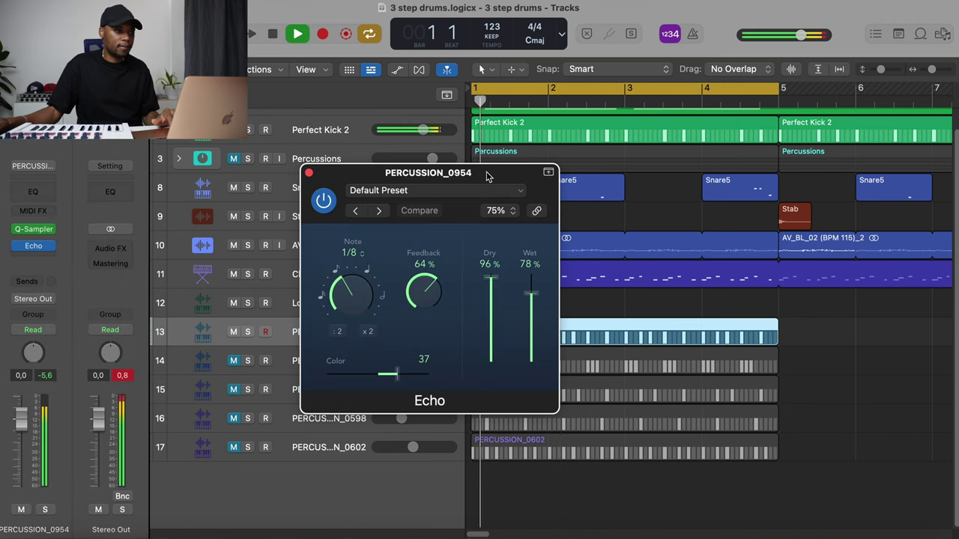
left_click_drag(653, 174, 708, 173)
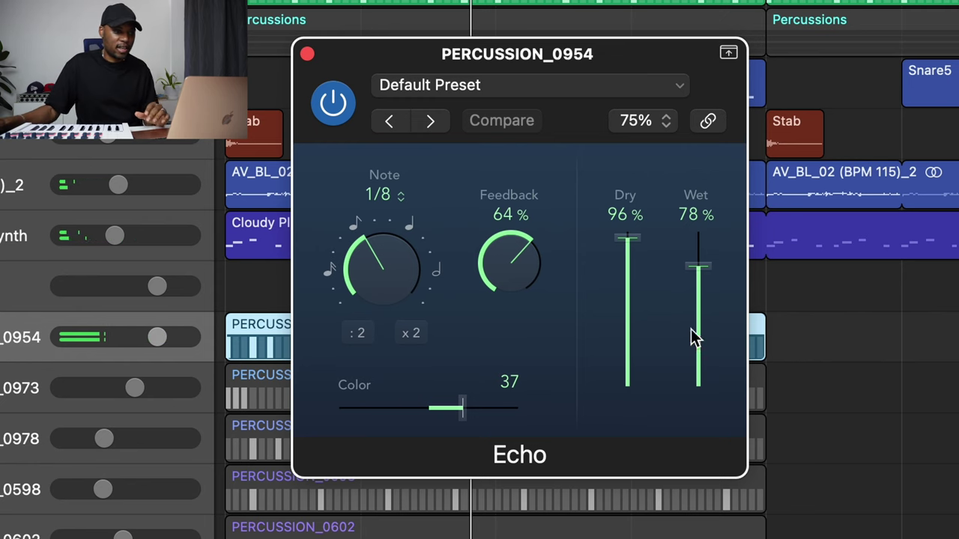
left_click_drag(703, 273, 704, 313)
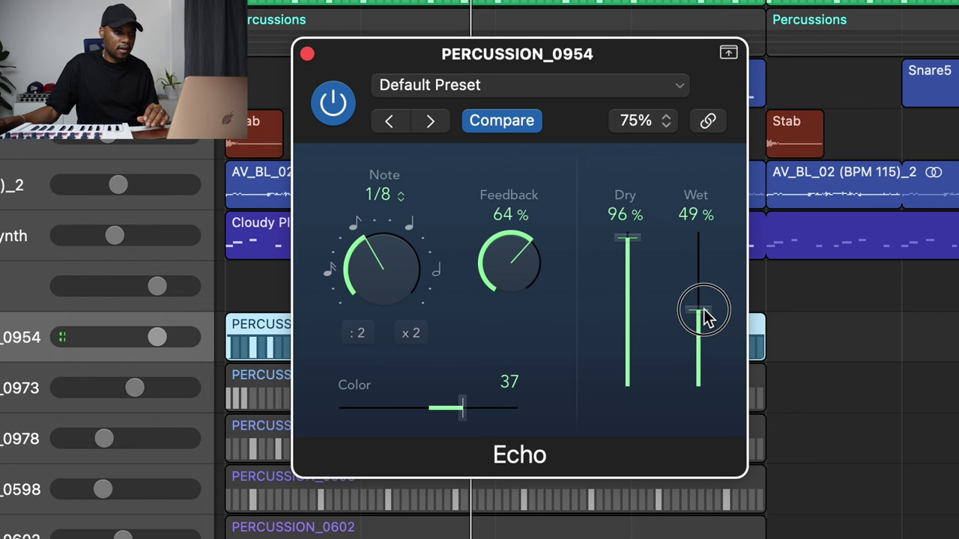
key("space")
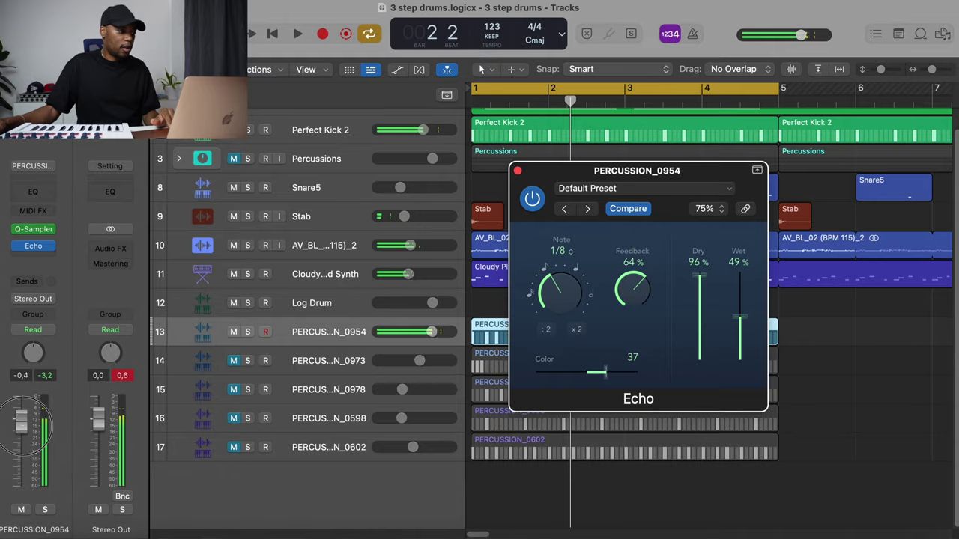
Add a Channel EQ with a lowered high shelf to PERCUSSION_0954, set the track's volume to -6.4 dB and close the Echo window
left_click(22, 467)
left_click(33, 192)
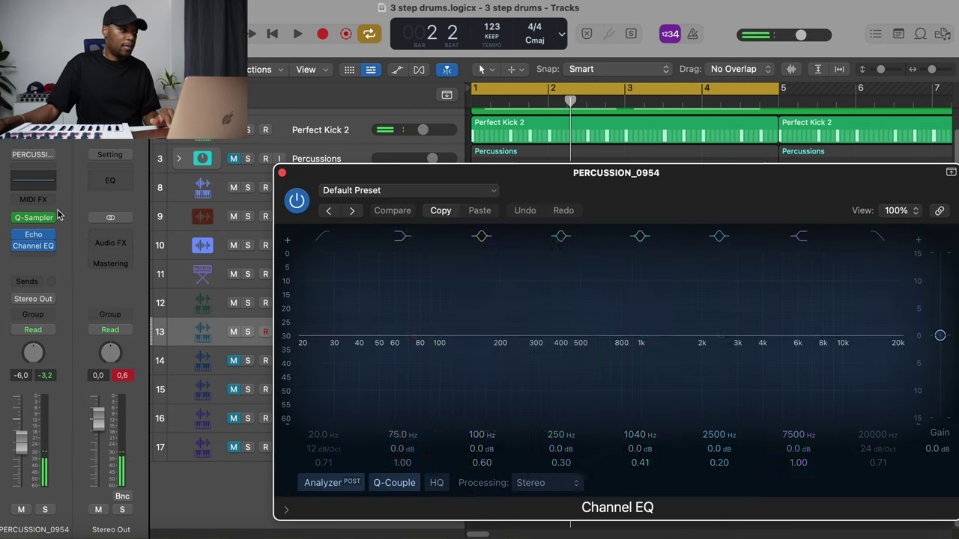
left_click_drag(688, 174, 646, 126)
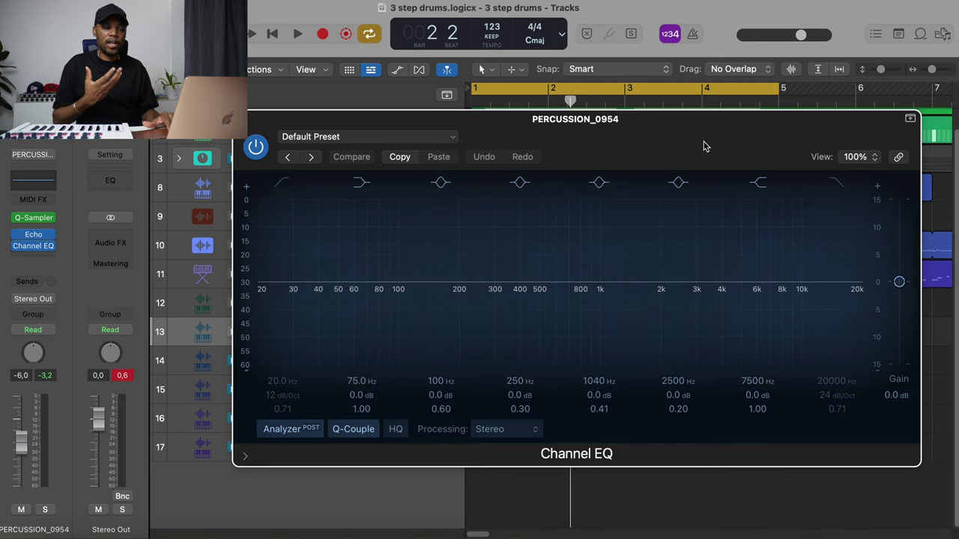
key("space")
left_click_drag(757, 285, 810, 323)
key("space")
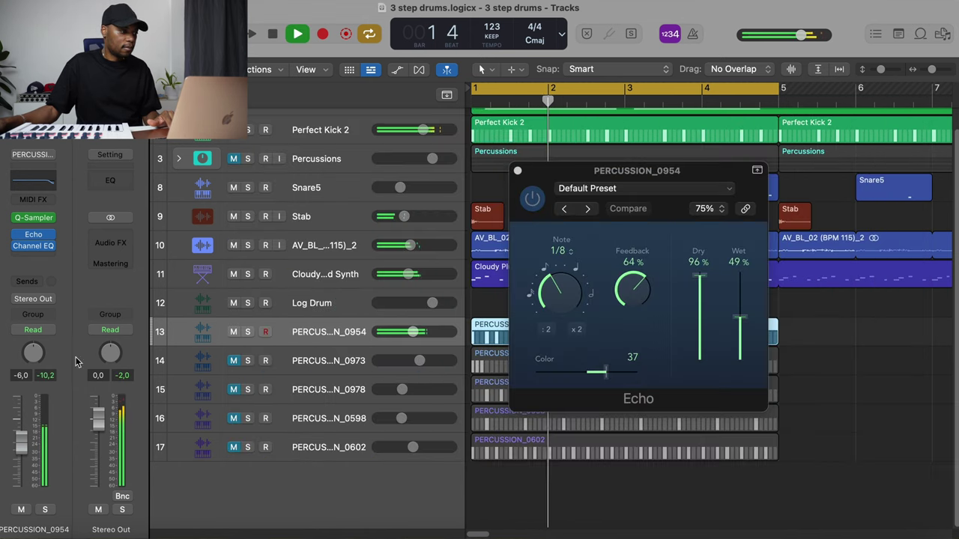
left_click(33, 234)
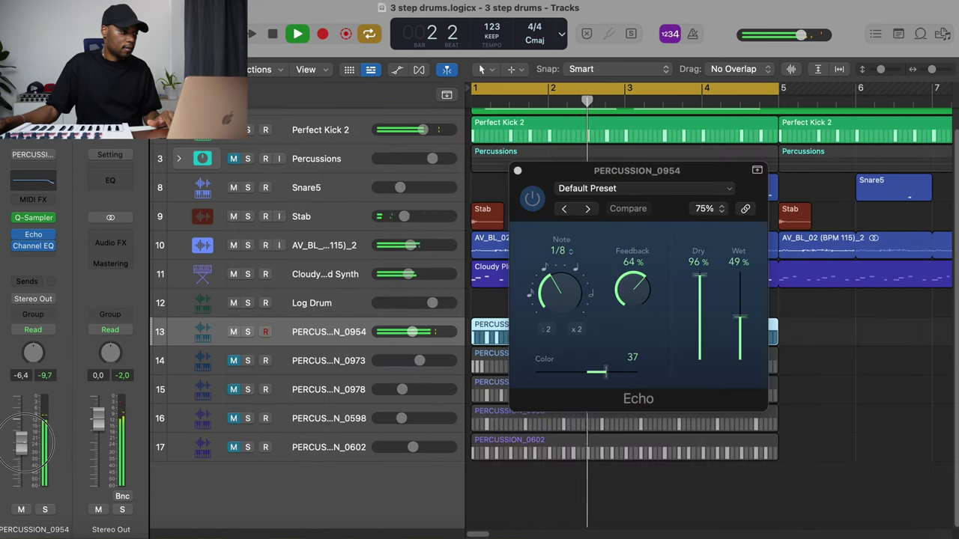
left_click(517, 171)
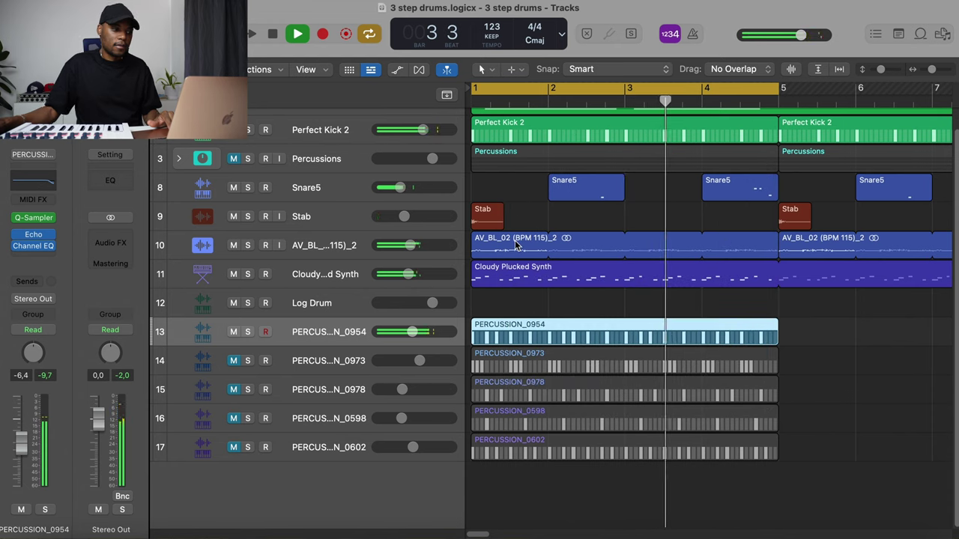
Unmute the PERCUSSION_0973 track and set its volume to -3.0 dB while the beat plays
left_click(234, 361)
left_click(338, 363)
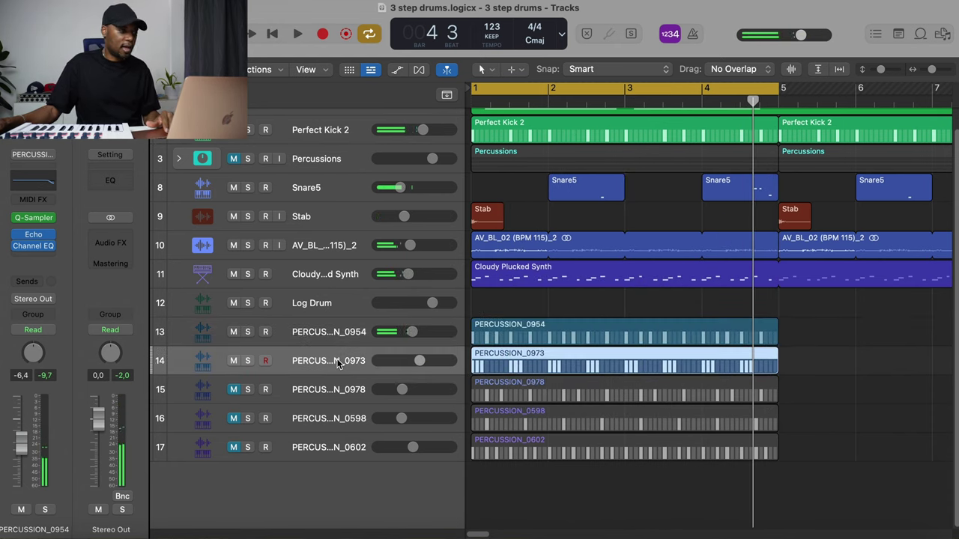
key("space")
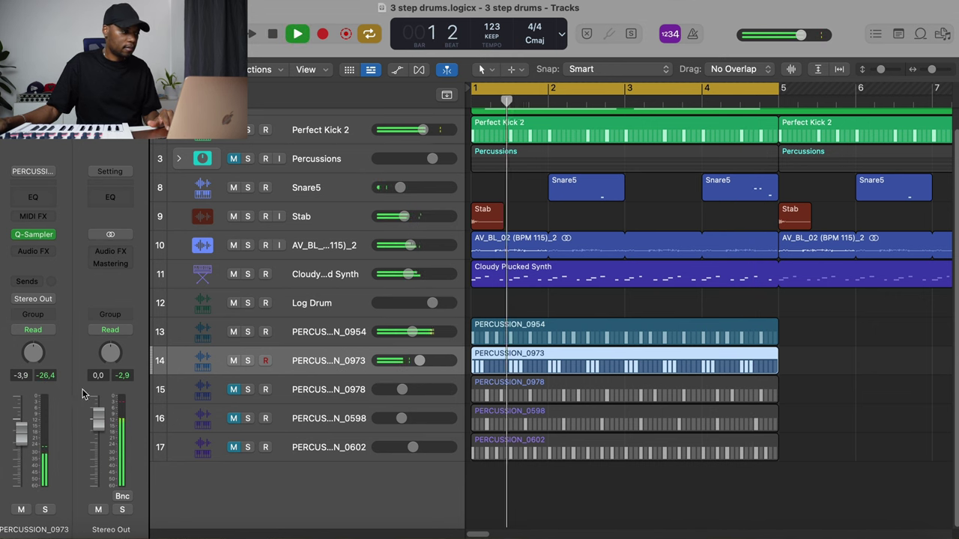
left_click_drag(21, 432, 21, 427)
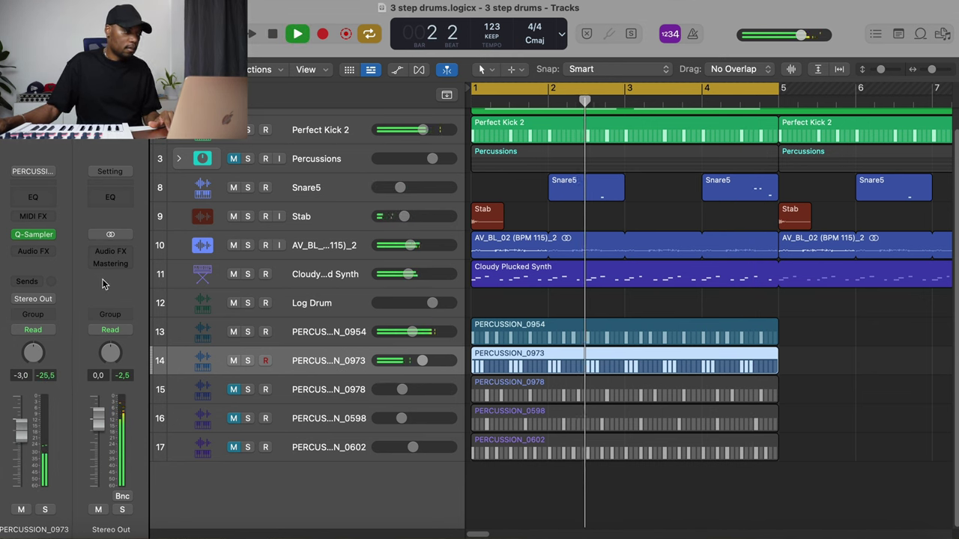
key("space")
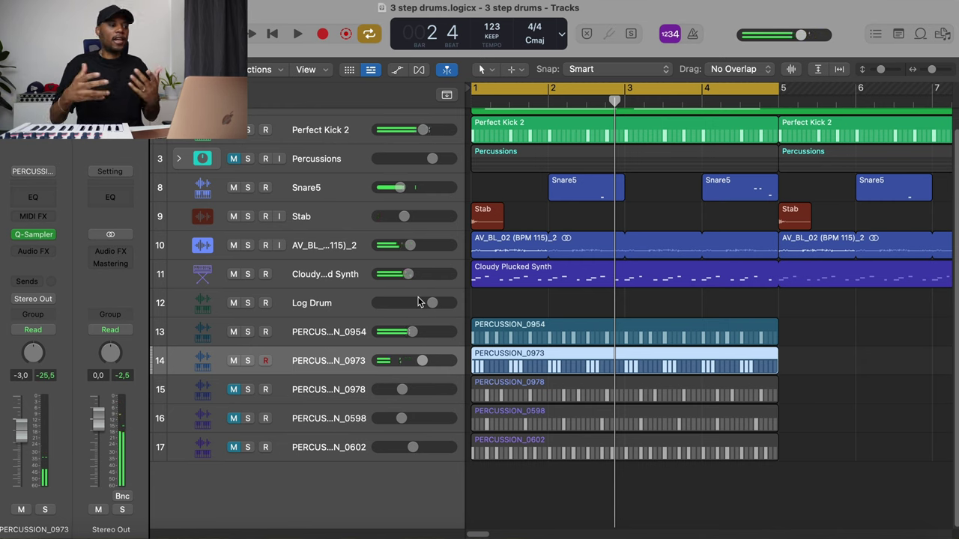
Unmute and select the PERCUSSION_0978 track, and play the first bar to hear it in the groove
left_click(234, 389)
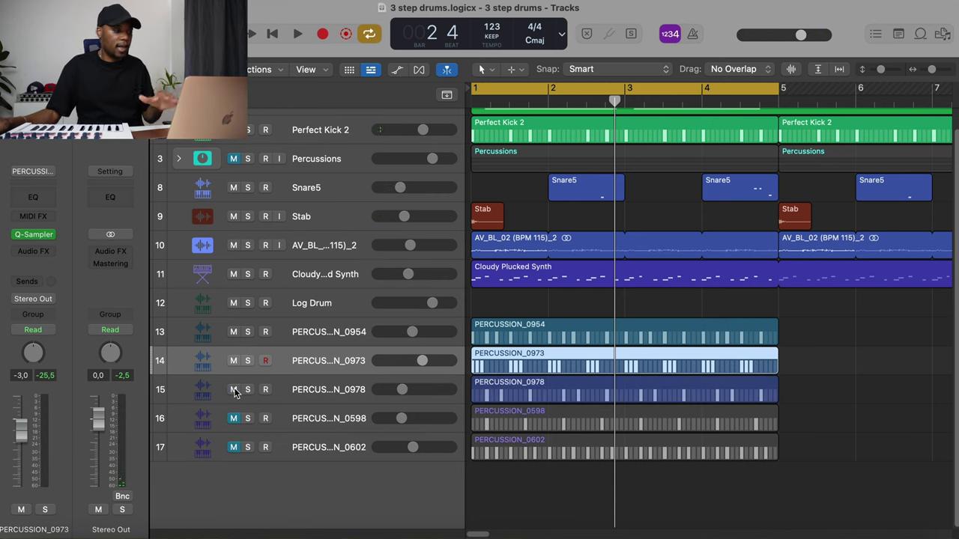
left_click(330, 391)
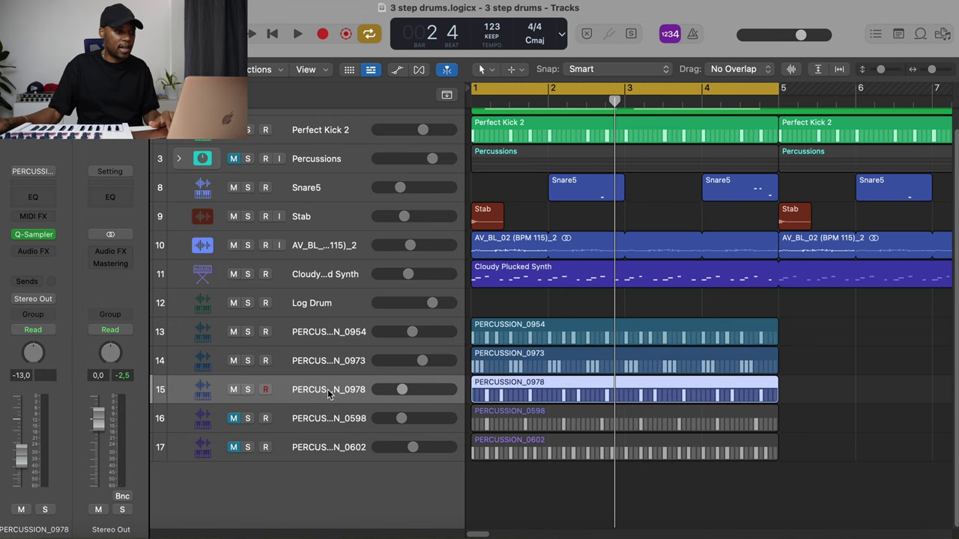
key("space")
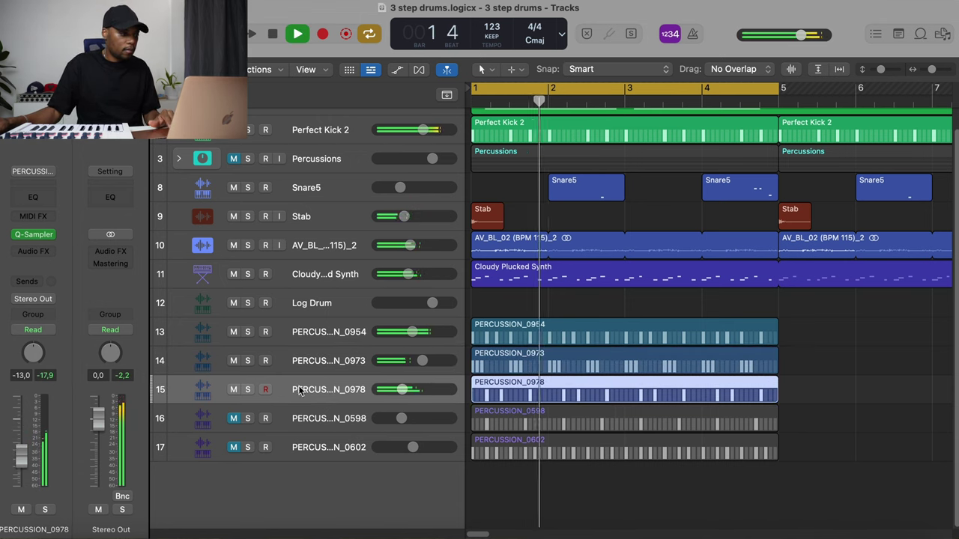
key("space")
Insert a stereo Stereo Delay on PERCUSSION_0978 and set its output mix to 46% left and 47% right
left_click(37, 254)
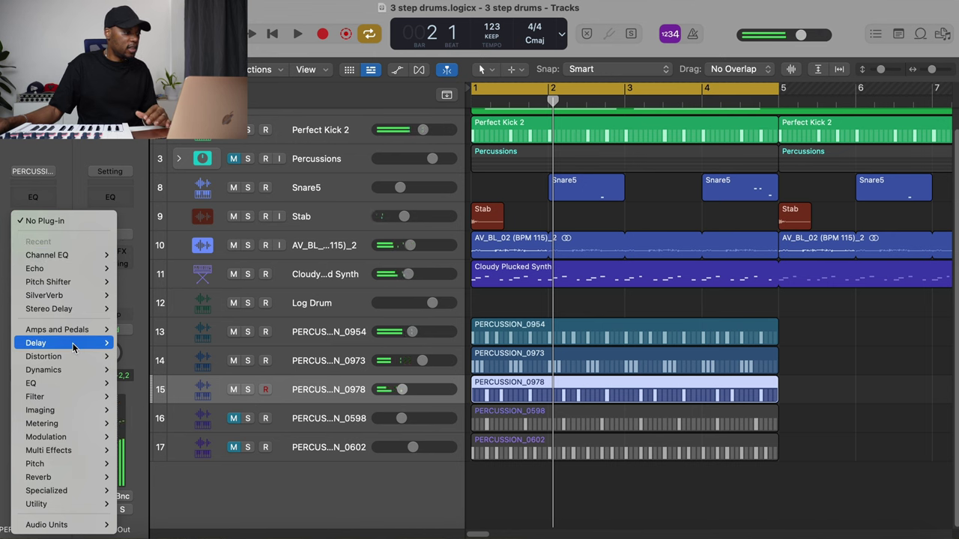
mouse_move(72, 342)
mouse_move(166, 385)
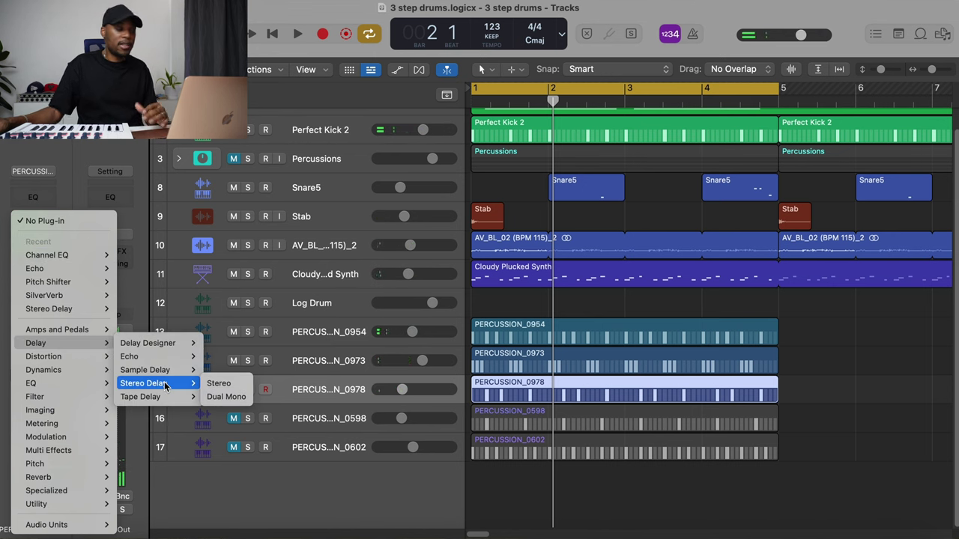
left_click(219, 383)
left_click_drag(640, 139, 657, 98)
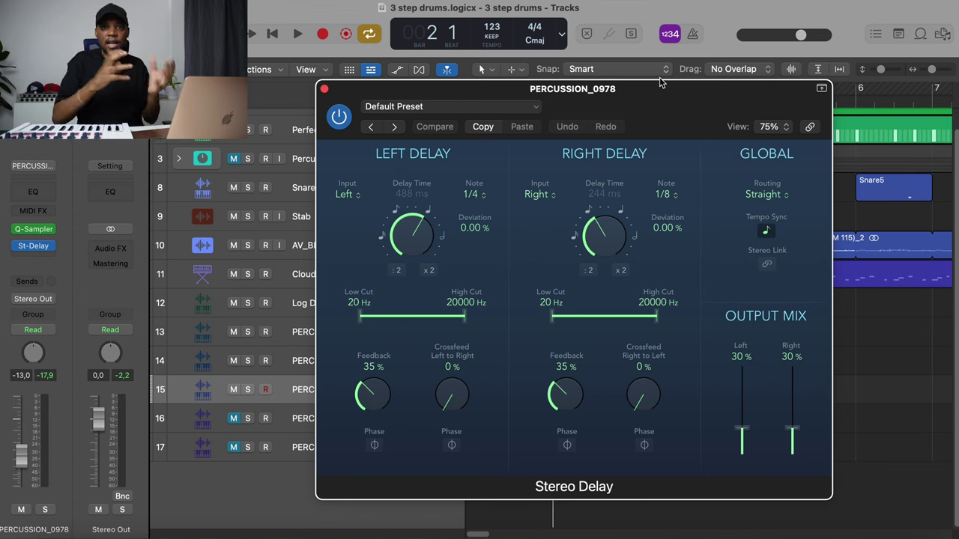
left_click_drag(653, 91, 677, 79)
key("space")
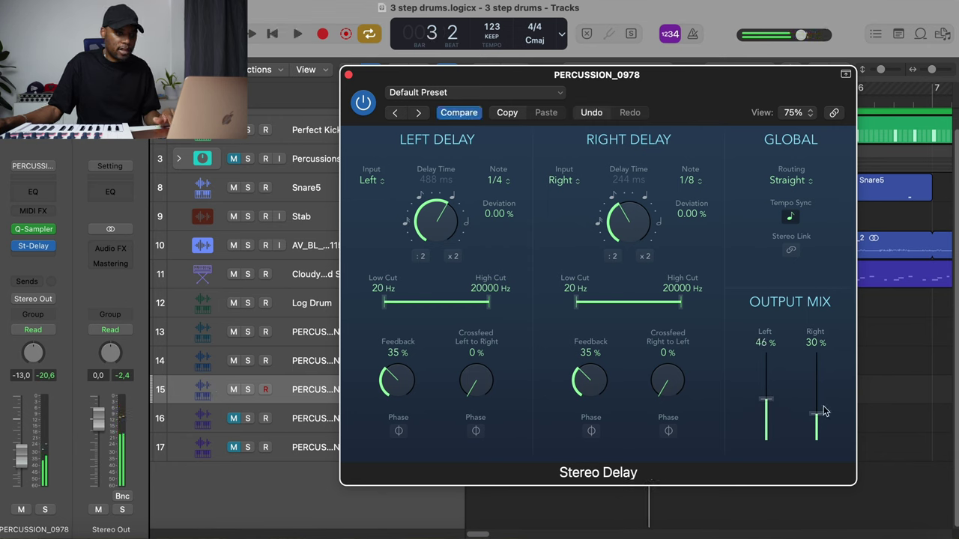
key("space")
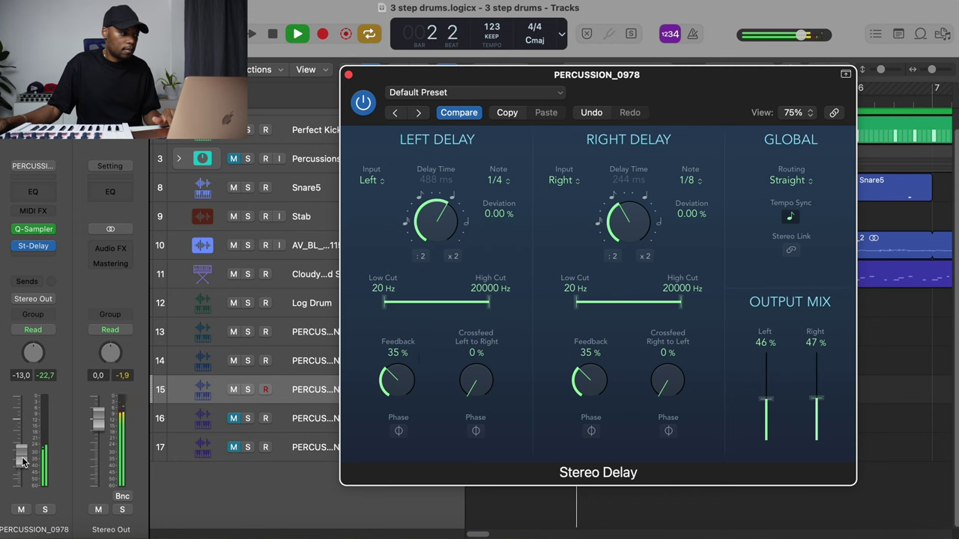
Set the PERCUSSION_0978 track's volume to -11.0 dB, hide the Stereo Delay window and stop playback
left_click_drag(22, 451, 22, 448)
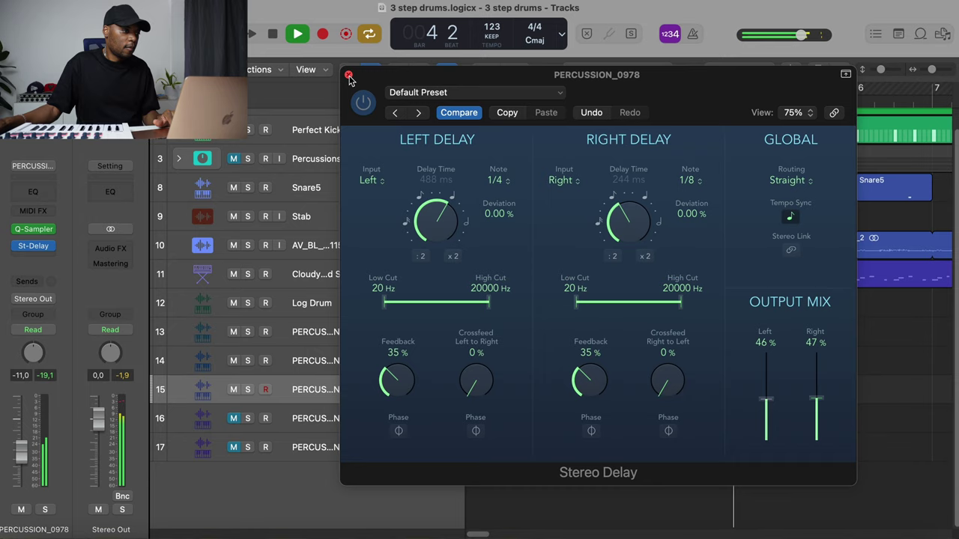
key("v")
key("space")
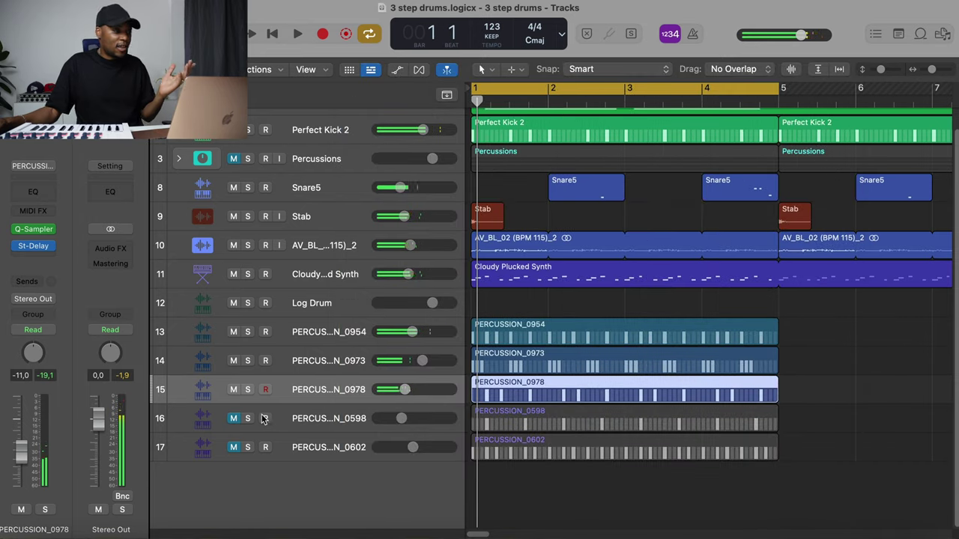
Unmute the PERCUSSION_0598 track and lower its volume to -15.8 dB during playback
left_click(233, 418)
left_click(338, 424)
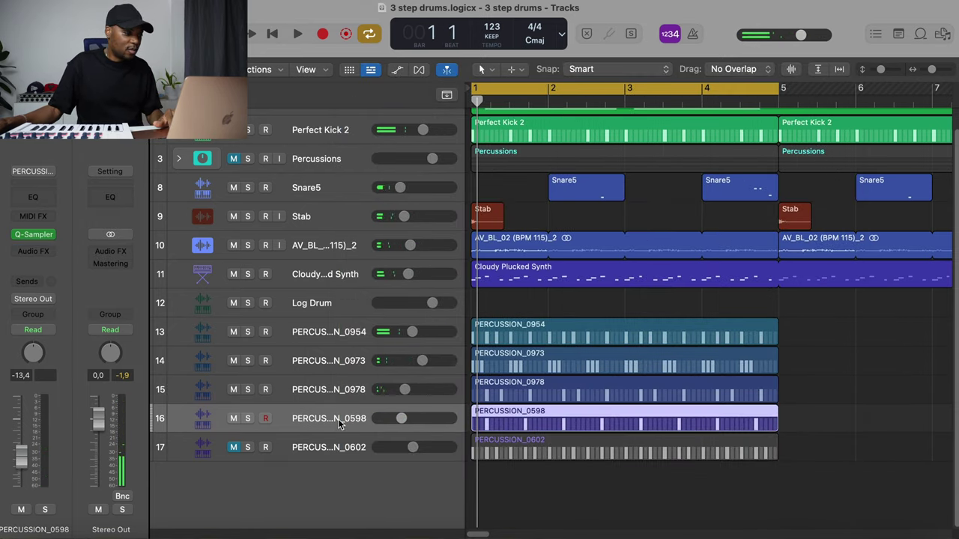
key("space")
left_click_drag(399, 421, 398, 421)
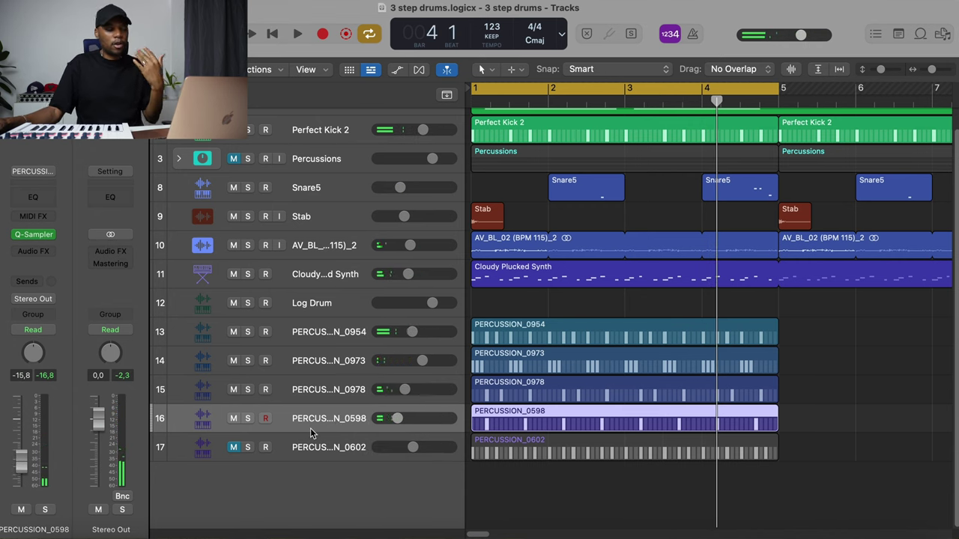
Unmute the PERCUSSION_0602 track and lower its volume to -8.4 dB during playback
left_click(275, 448)
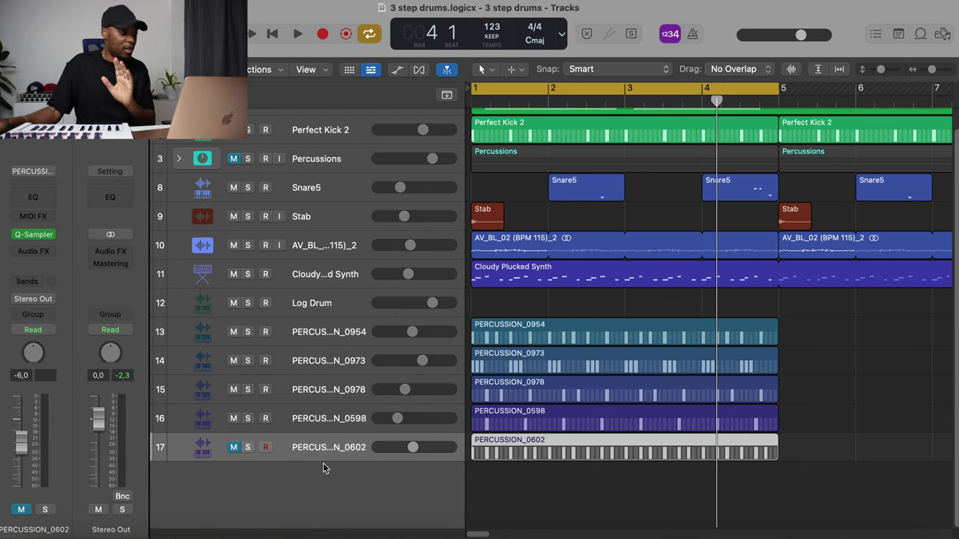
left_click(234, 449)
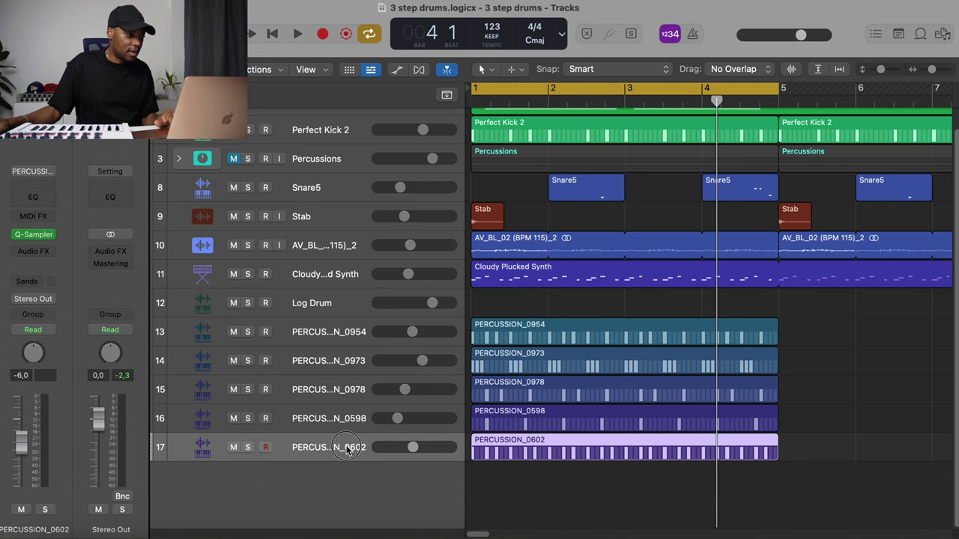
key("space")
left_click_drag(413, 447, 408, 447)
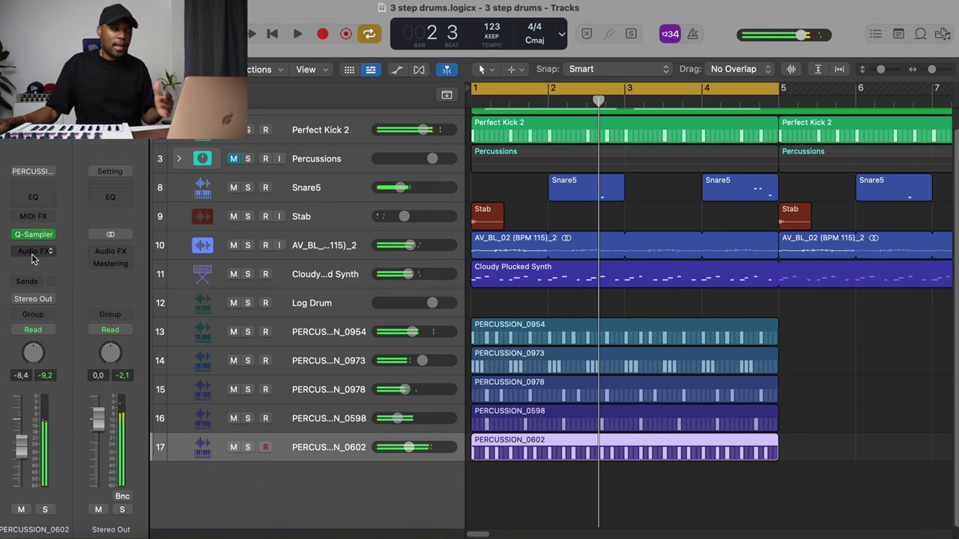
Insert a stereo Delay Designer on the PERCUSSION_0602 track and move its window higher
left_click(32, 255)
mouse_move(63, 298)
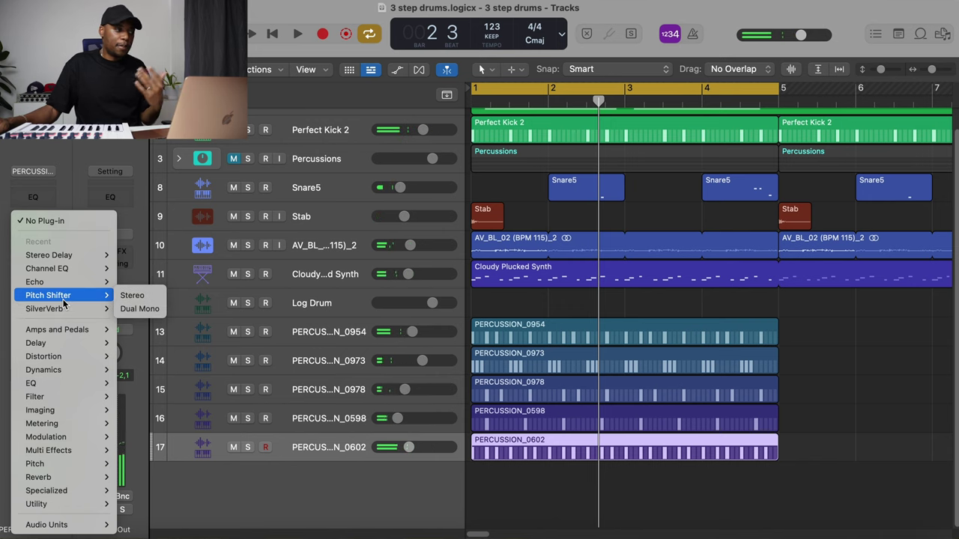
mouse_move(65, 346)
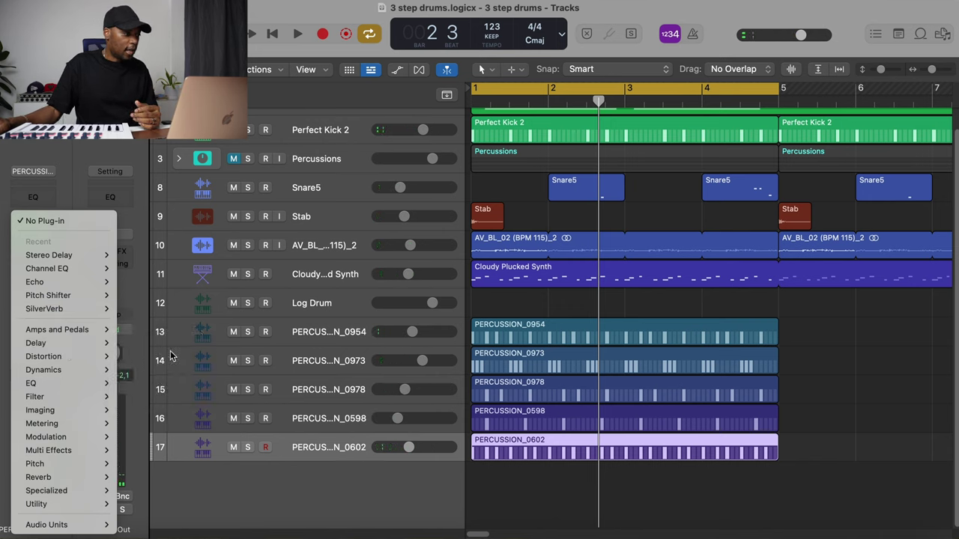
mouse_move(162, 347)
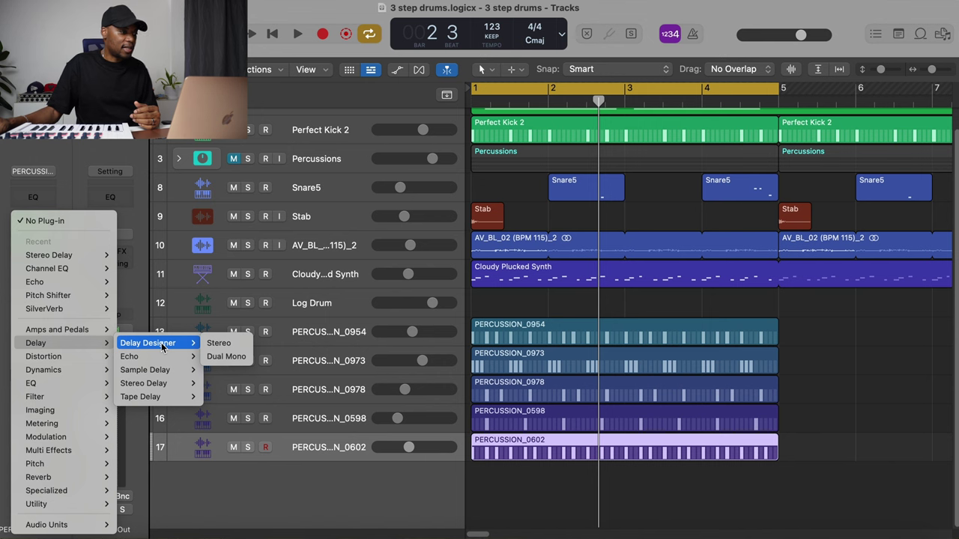
left_click(219, 343)
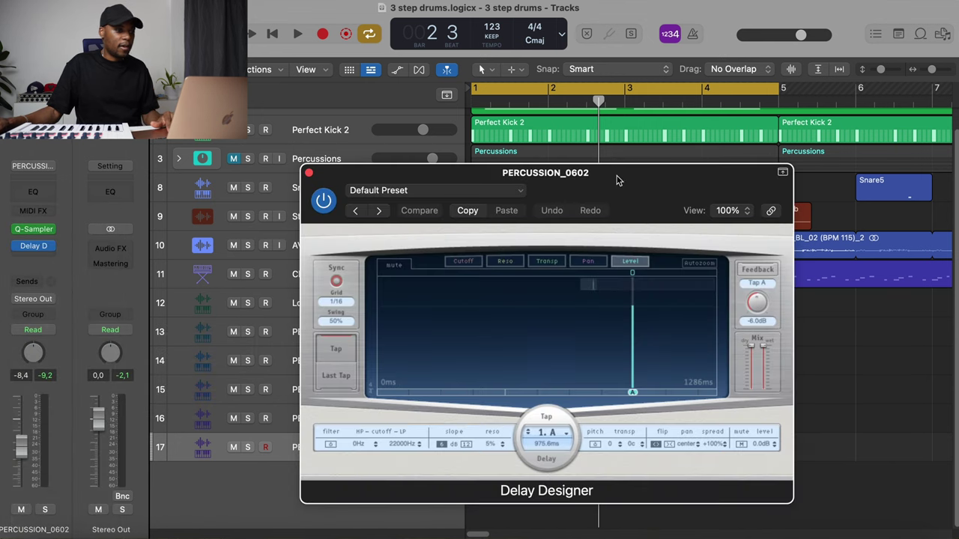
left_click_drag(617, 179, 646, 106)
Load the 1\4 Alternating Pan preset from 01 Simple in Delay Designer and play the beat with it
key("space")
left_click(545, 120)
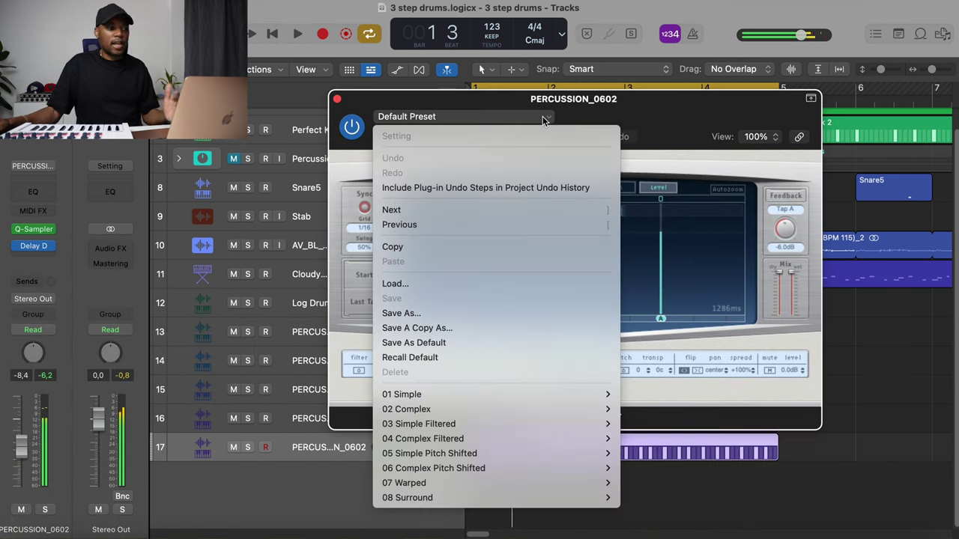
mouse_move(491, 393)
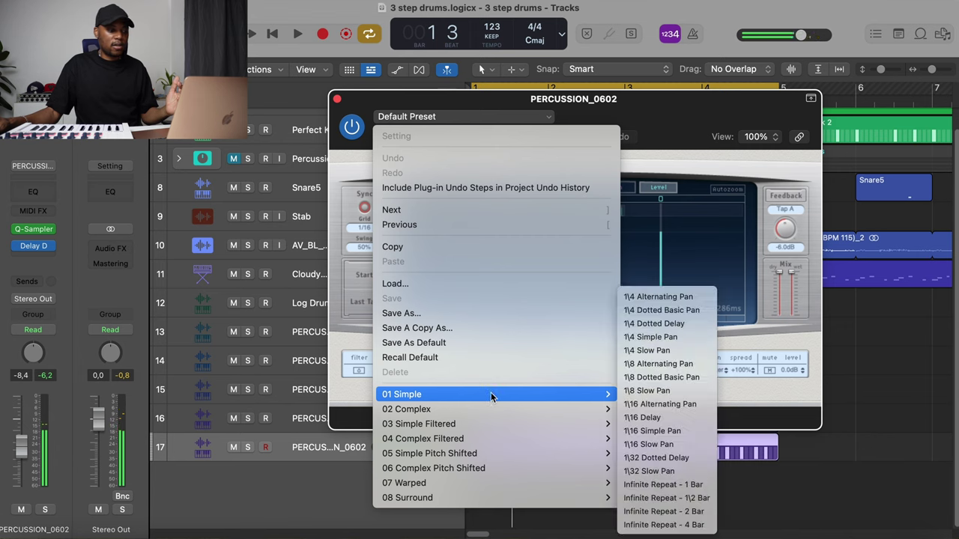
left_click(667, 304)
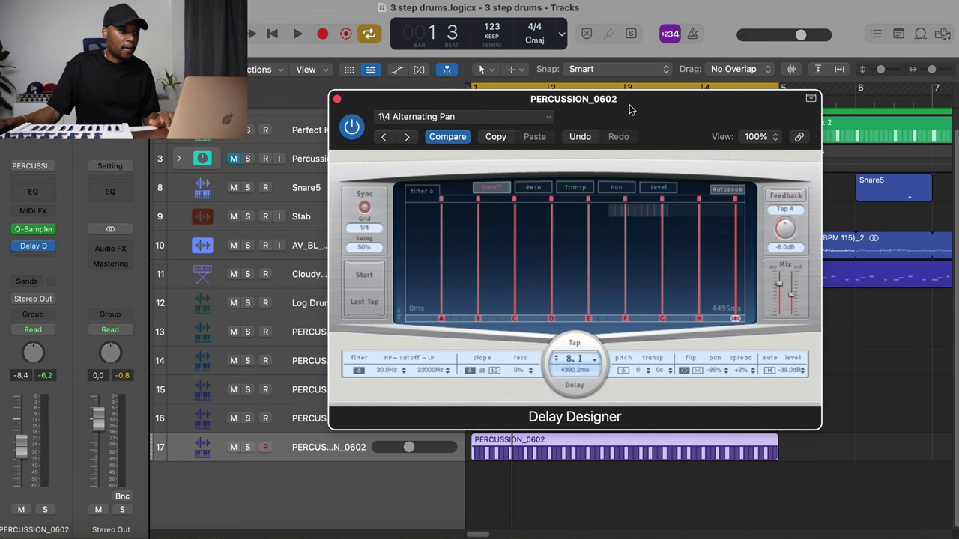
key("space")
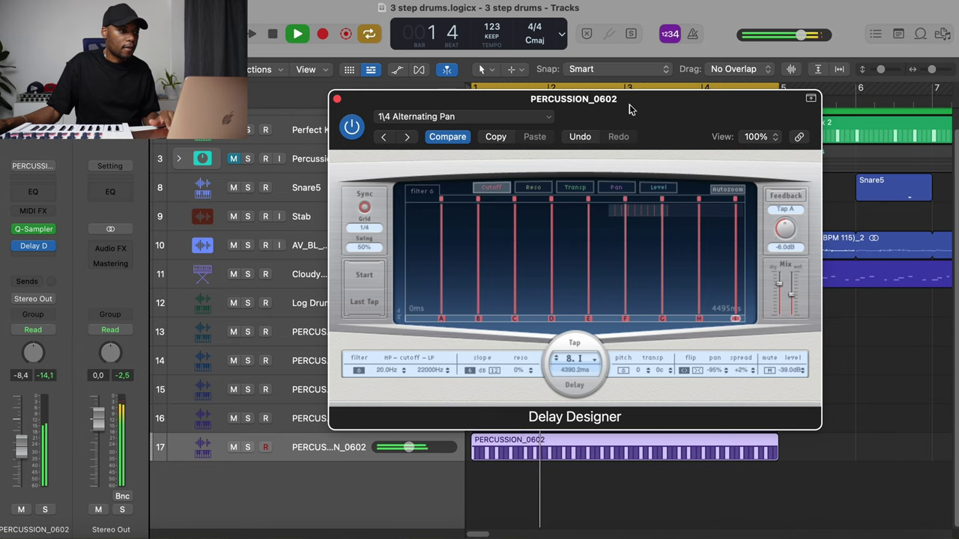
With PERCUSSION_0602 soloed, raise Delay Designer's dry mix to maximum and lower its wet mix to about a third
left_click_drag(629, 109, 634, 99)
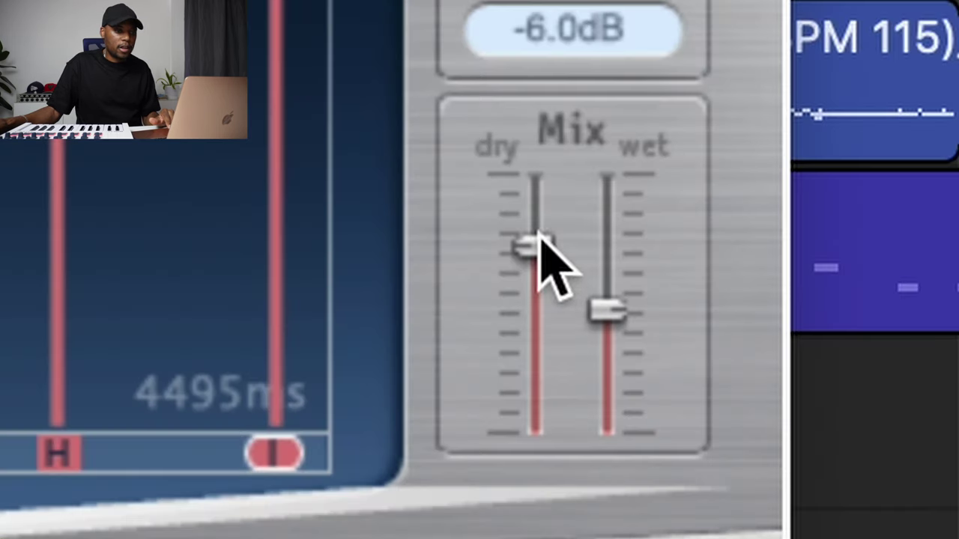
left_click_drag(783, 273, 783, 262)
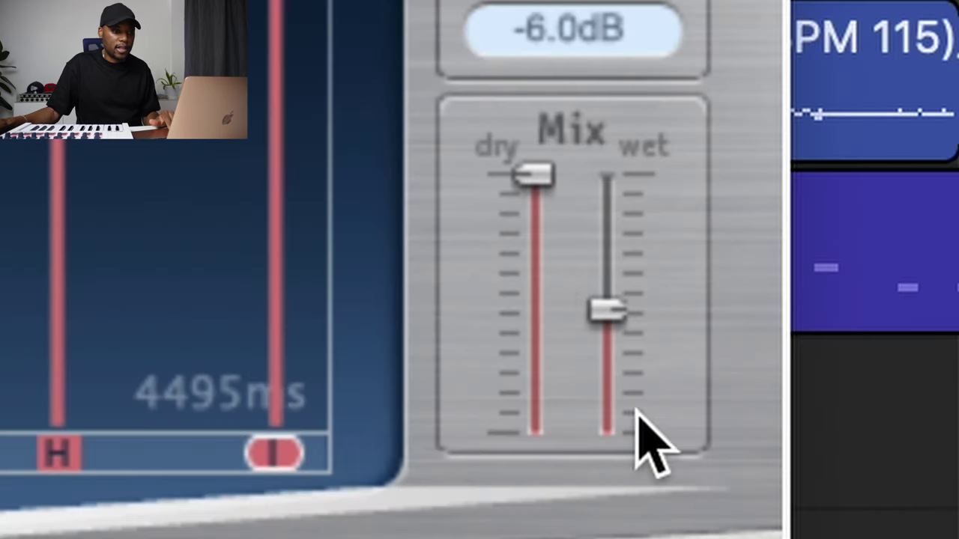
left_click_drag(610, 310, 625, 385)
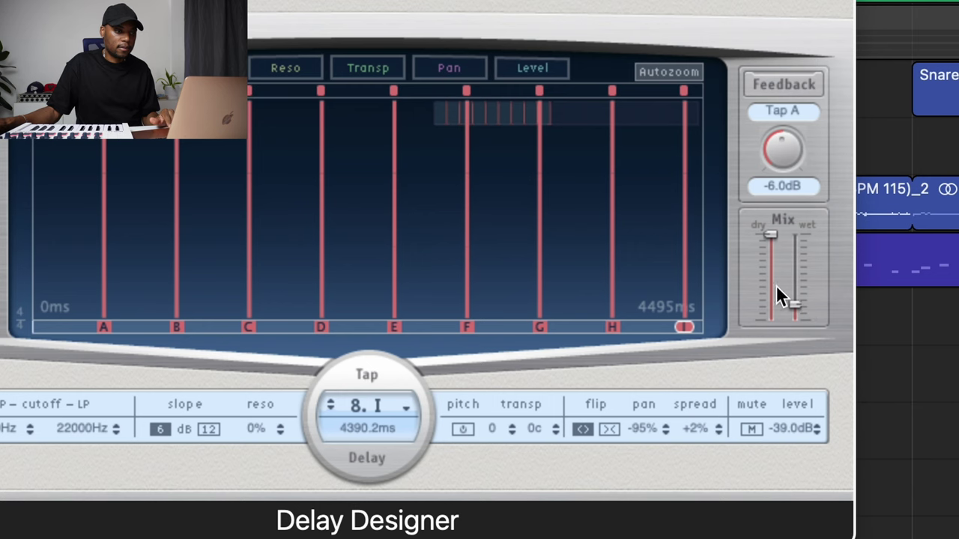
left_click_drag(789, 306, 793, 298)
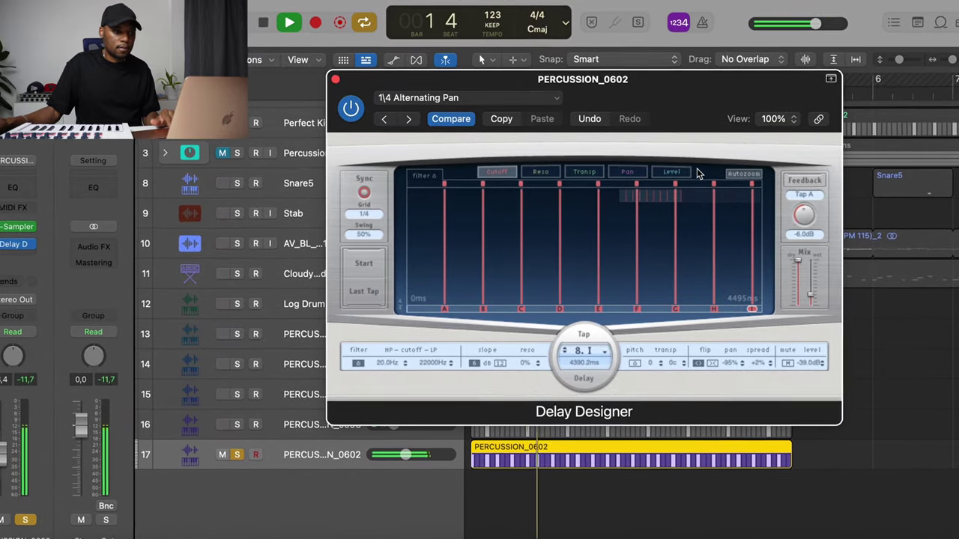
left_click_drag(816, 300, 834, 297)
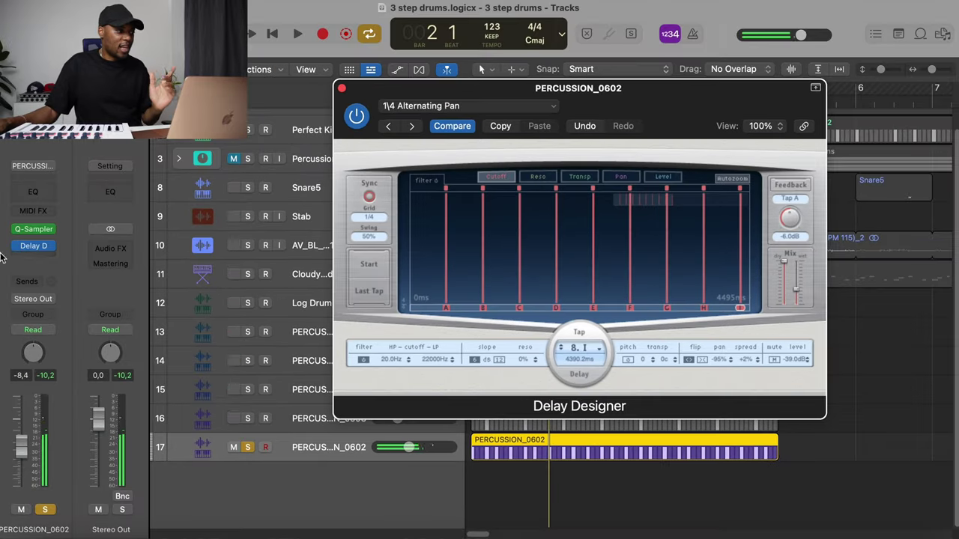
Compare PERCUSSION_0602 with Delay Designer bypassed and re-enabled by playing the soloed track each way
left_click(18, 247)
left_click(660, 106)
key("space")
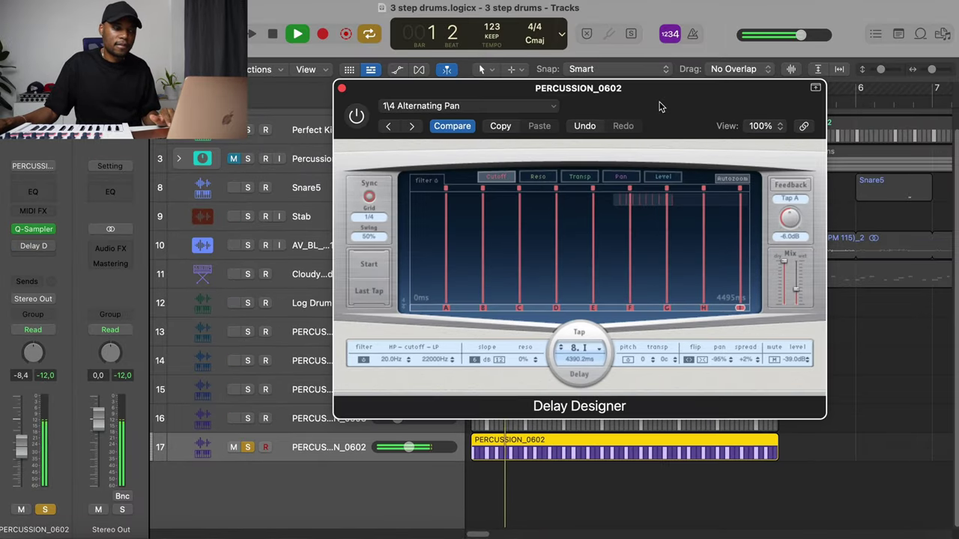
key("space")
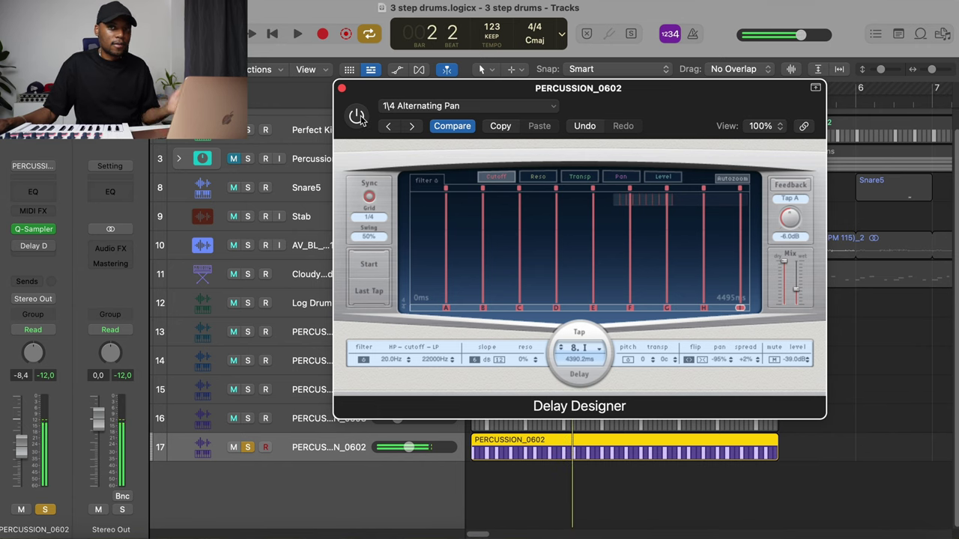
left_click(360, 118)
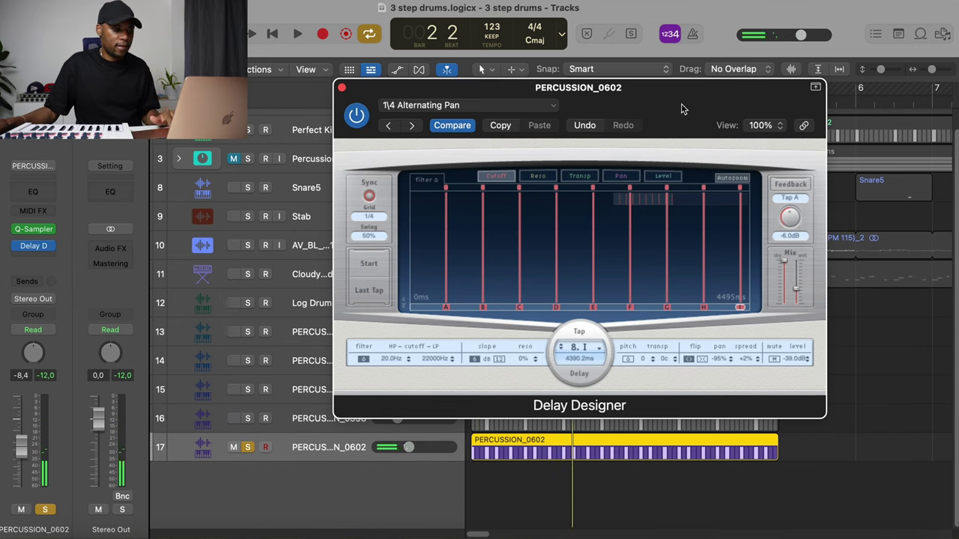
key("space")
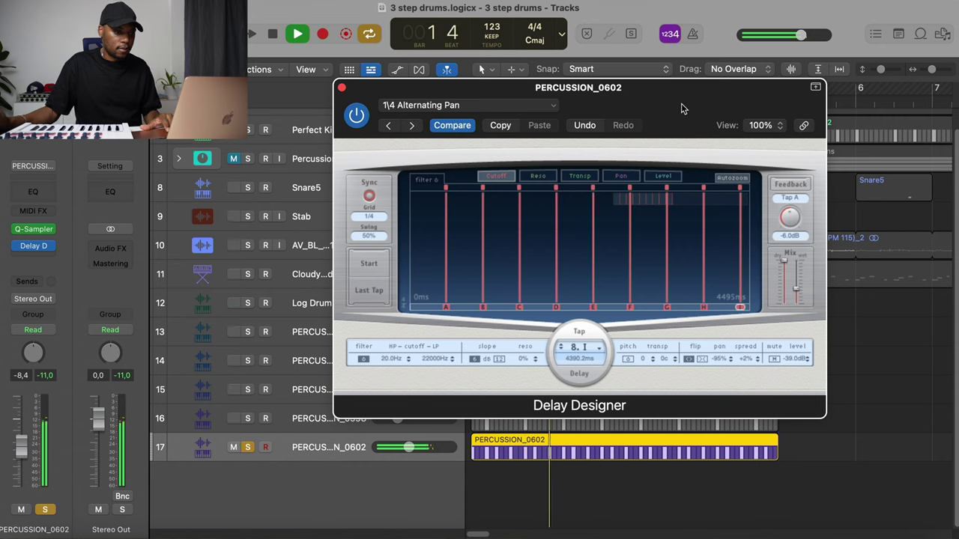
key("space")
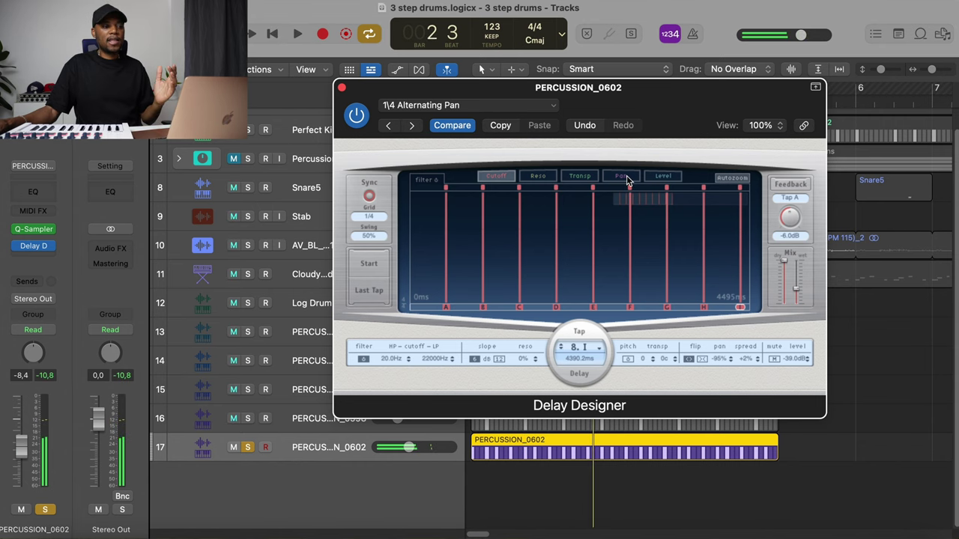
Examine the Pan, Transp and Level settings of the Delay Designer taps, then close the plug-in window
left_click(621, 176)
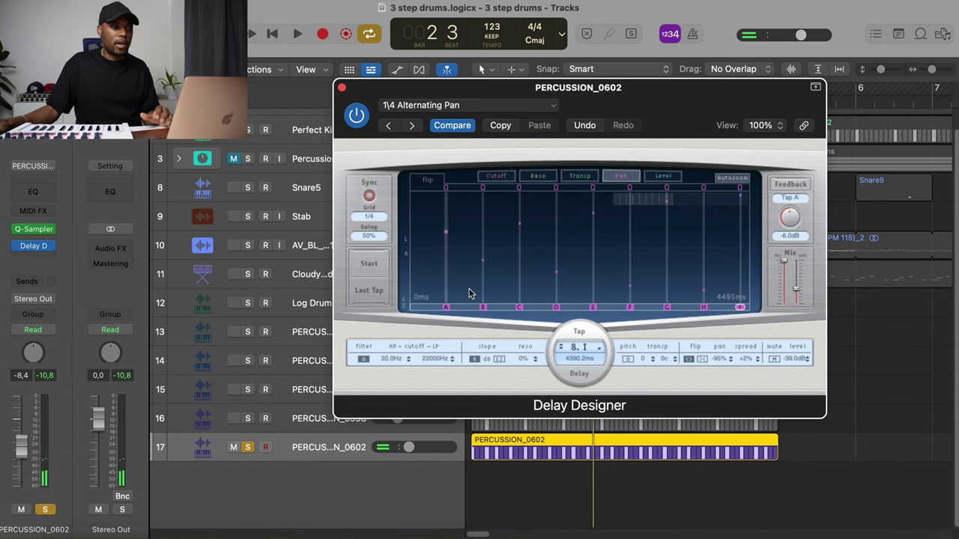
left_click(579, 177)
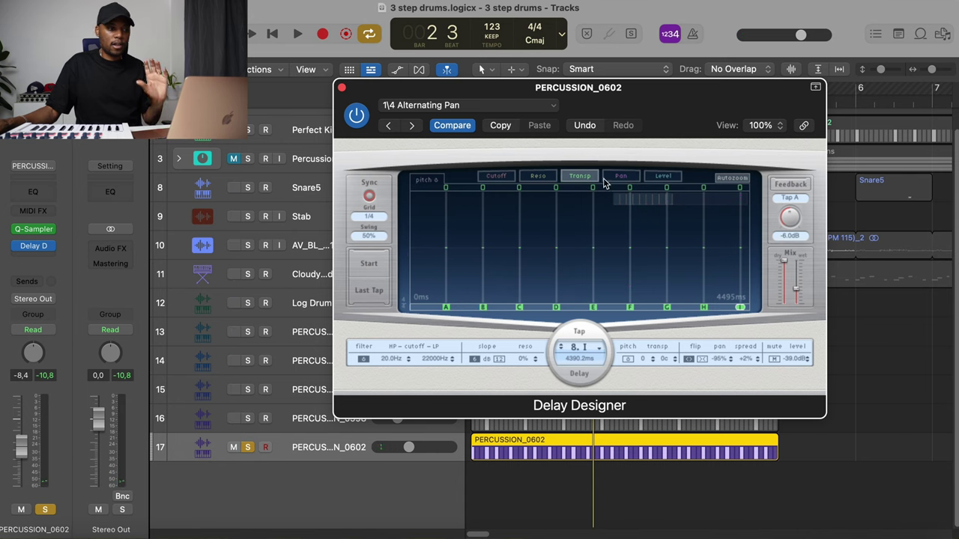
left_click(671, 178)
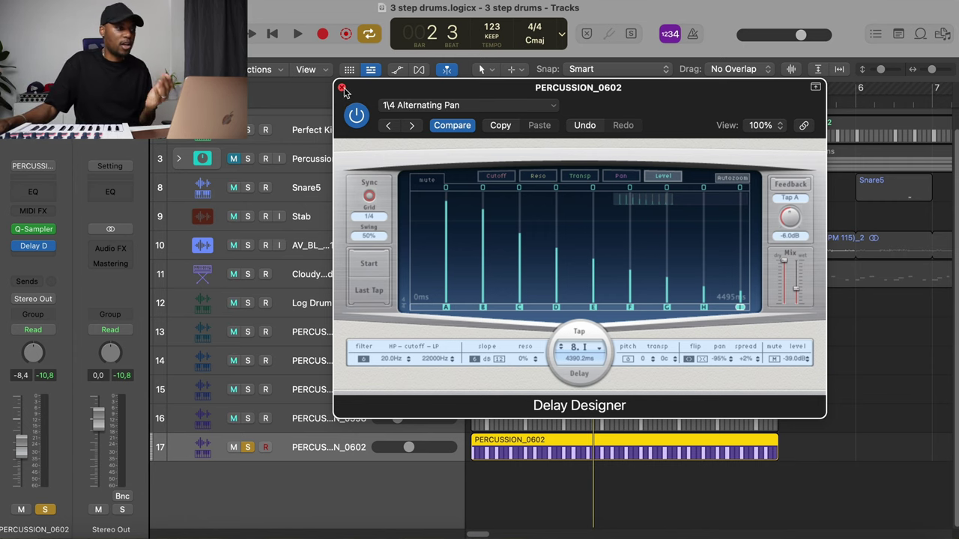
left_click(343, 89)
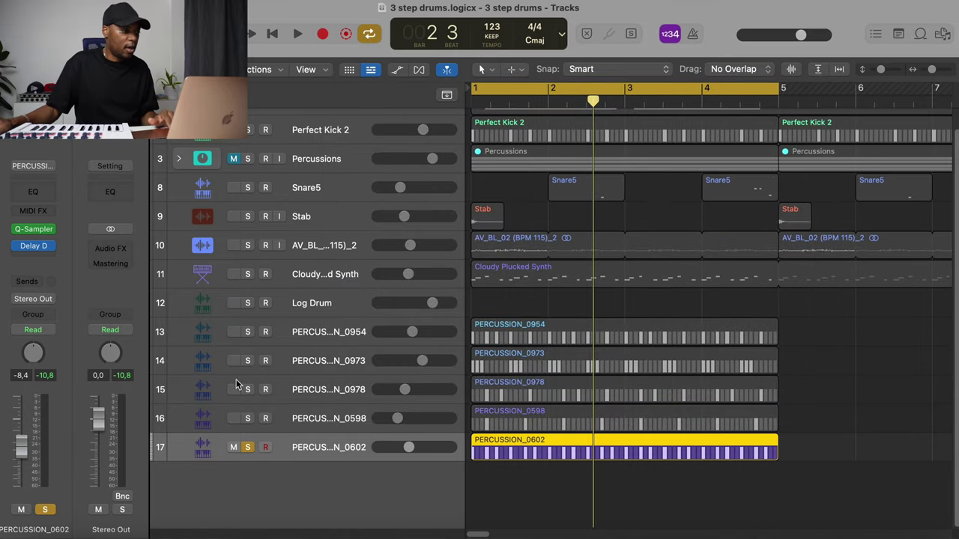
Unsolo the PERCUSSION_0602 track and play back the whole groove
key("s")
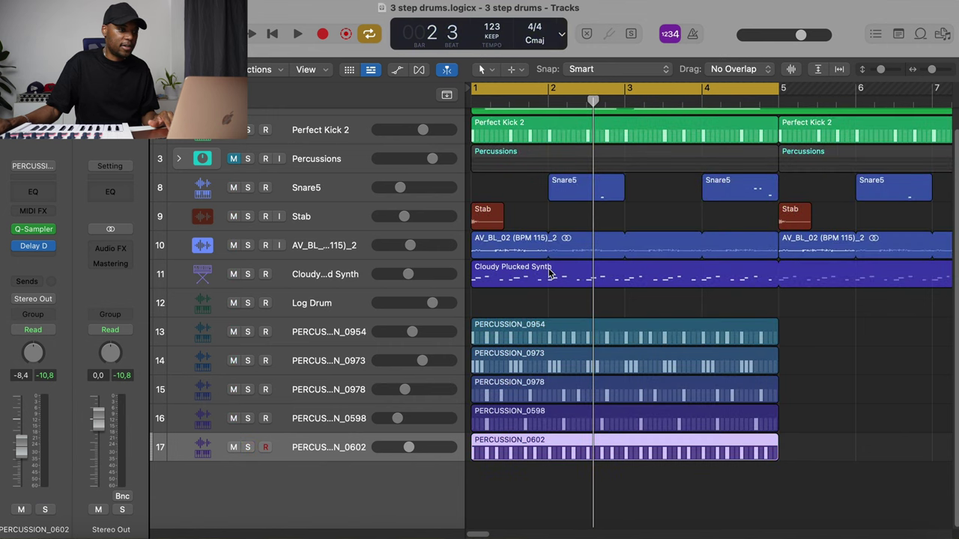
key("space")
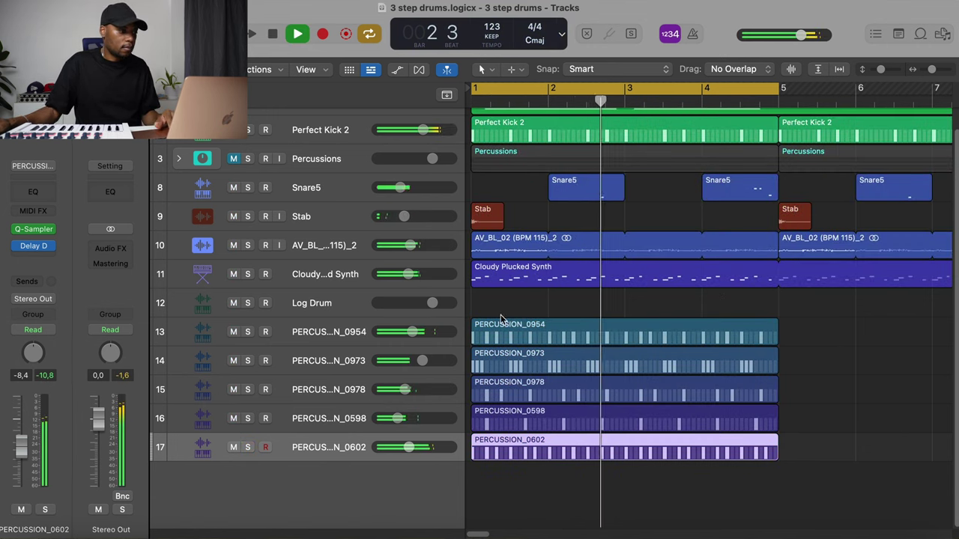
key("space")
Group the five tracks from PERCUSSION_0954 through PERCUSSION_0602 into a Summing stack
left_click(346, 335)
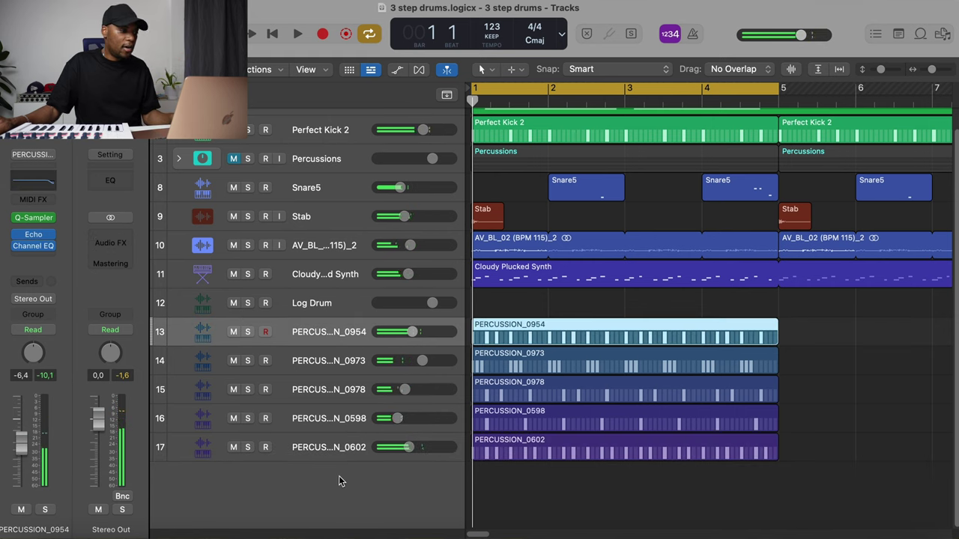
left_click(340, 456, "shift")
right_click(326, 341)
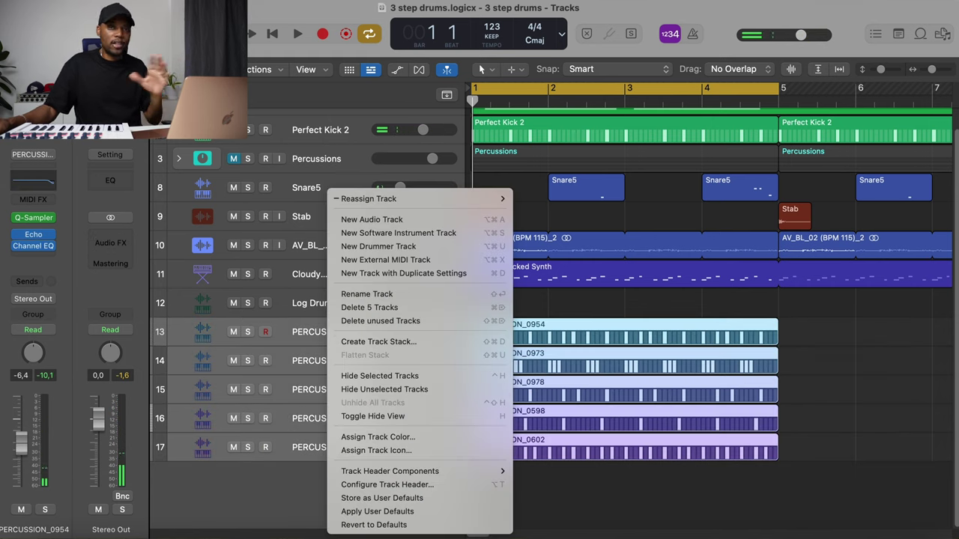
left_click(409, 344)
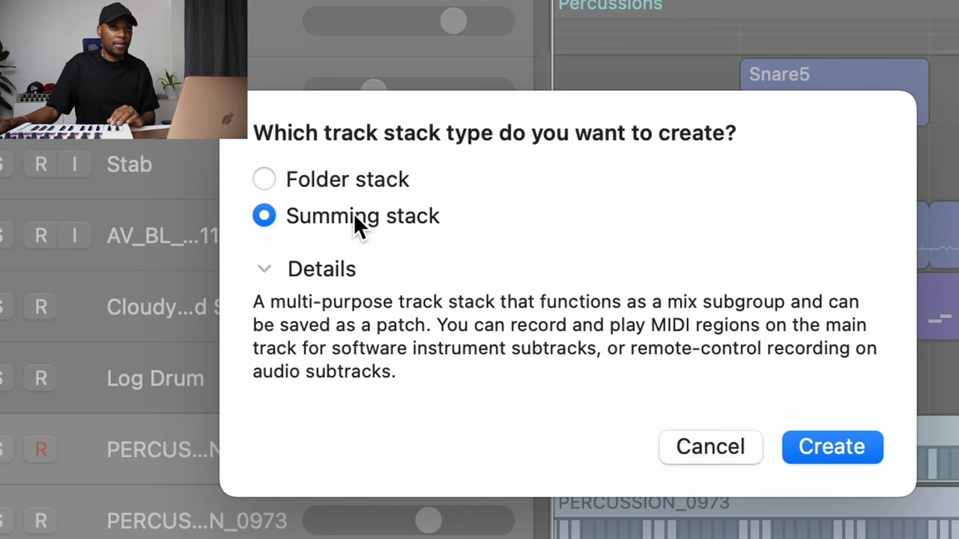
left_click(351, 184)
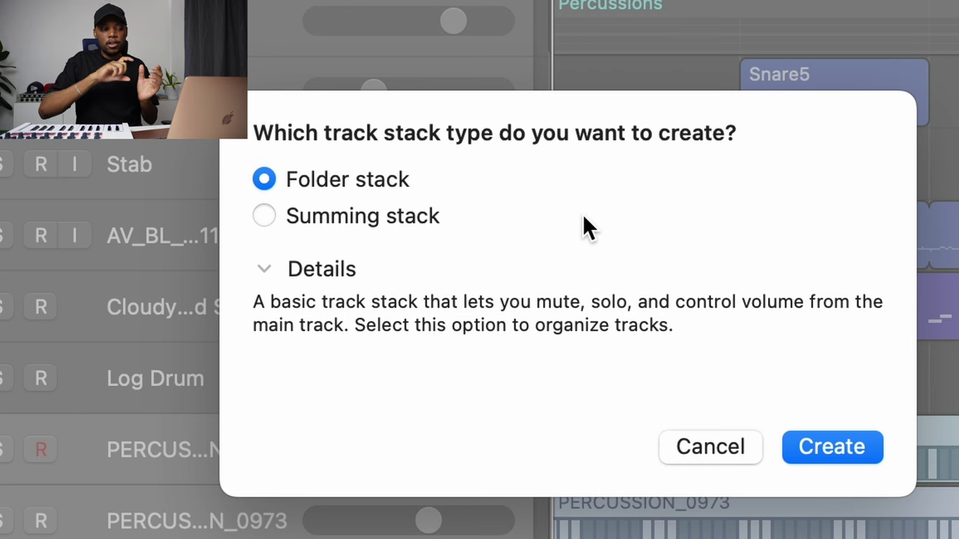
left_click(382, 222)
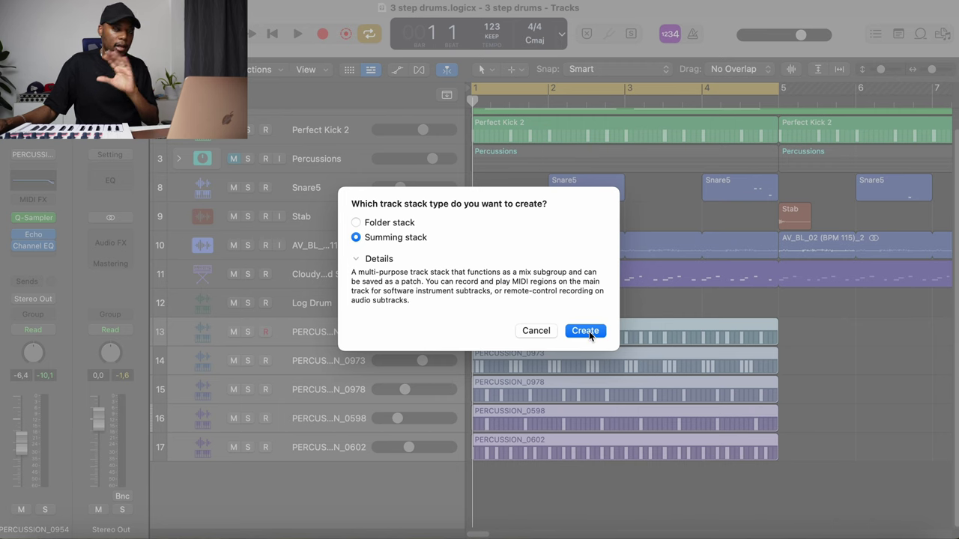
left_click(589, 331)
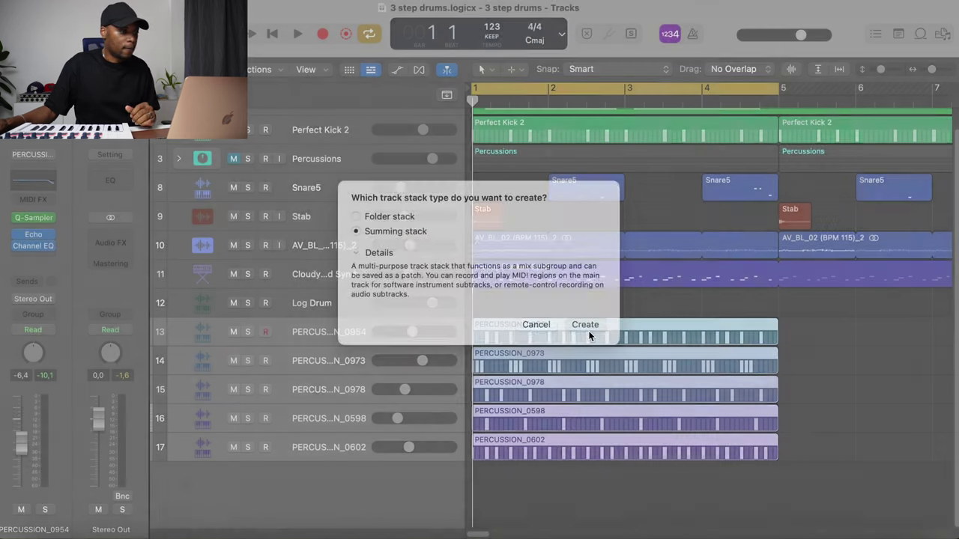
Rename the new summing stack as Percs
double_click(305, 334)
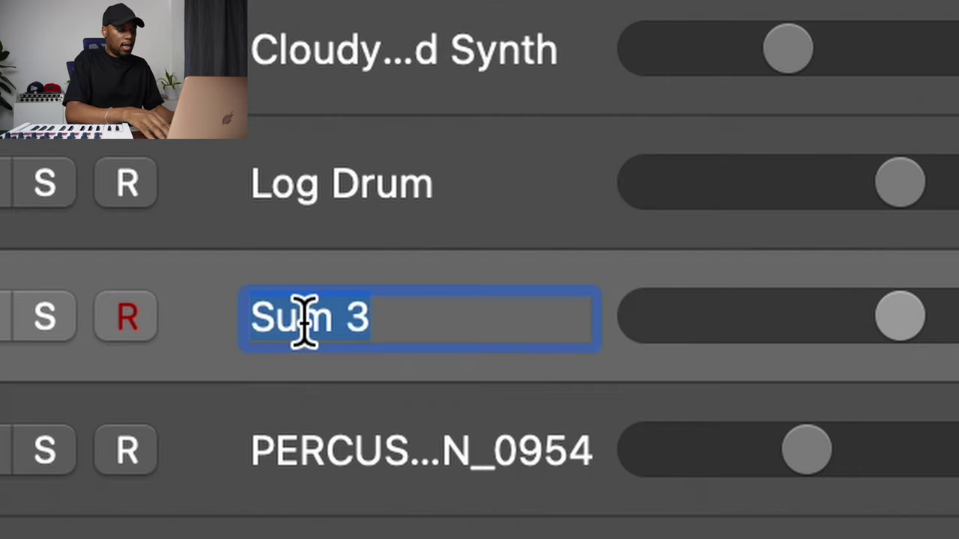
type("percs")
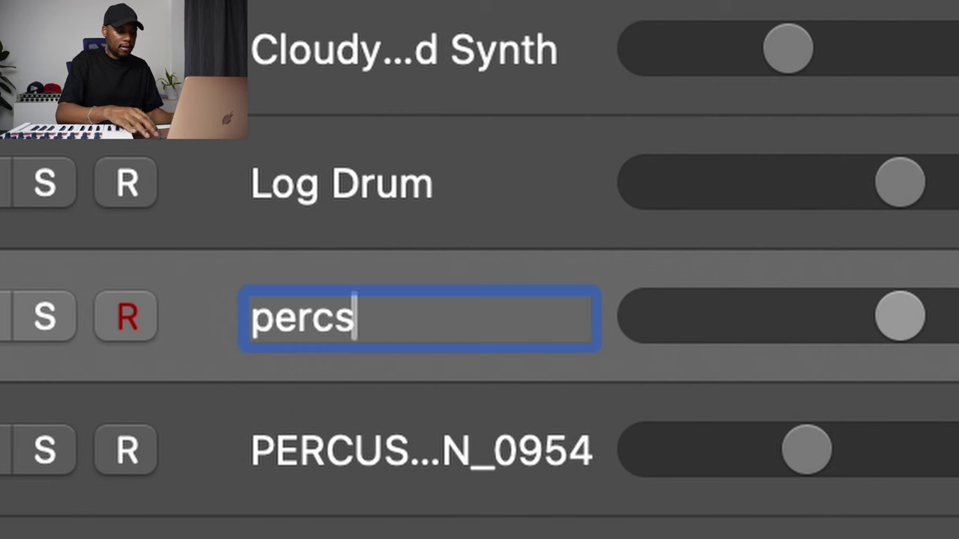
key("Left")
key("Left")
key("Left")
key("Left")
key("BackSpace")
type("P")
key("Return")
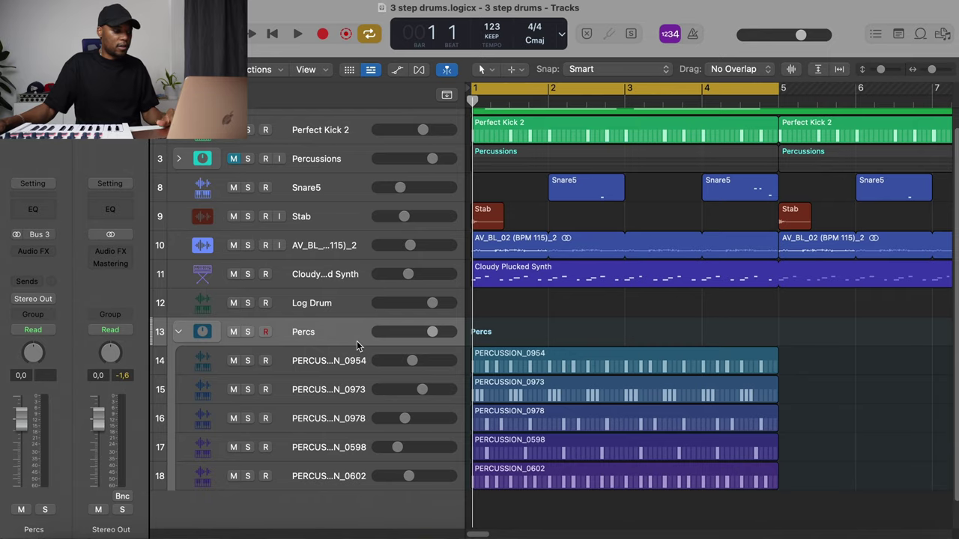
Play the beat and toggle the mute on the Percs stack to compare the groove with and without it
key("space")
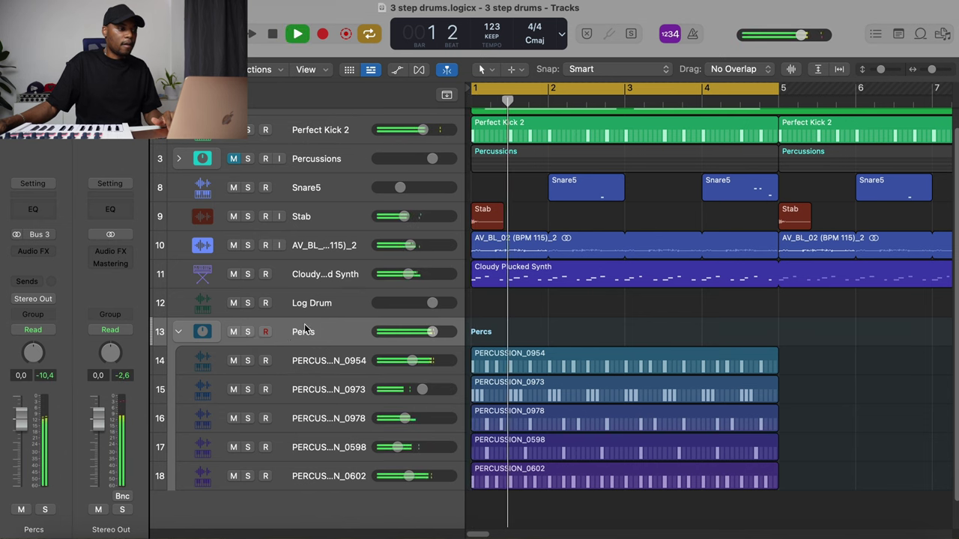
left_click(234, 332)
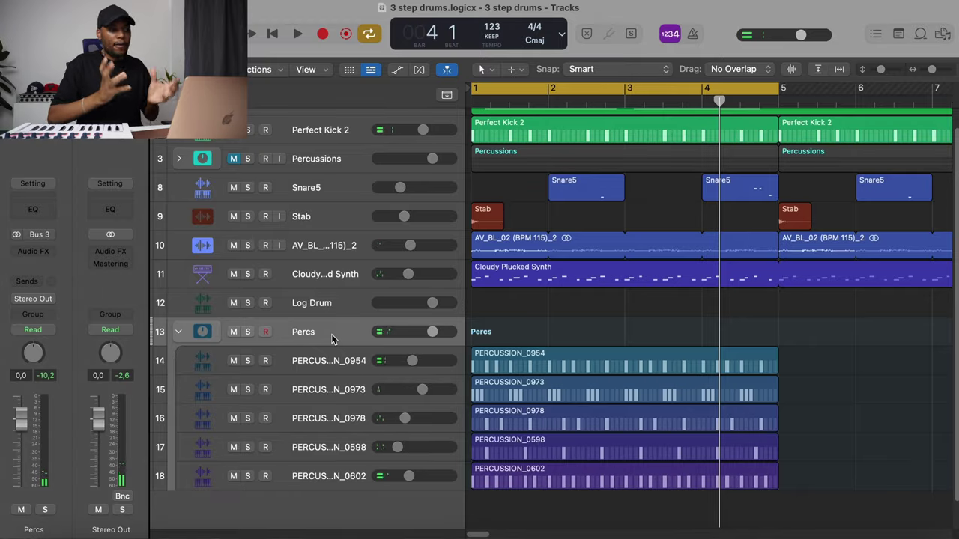
Add a Channel EQ to the Percs stack and cut its low shelf by 9.1 dB at 135 Hz during playback
key("space")
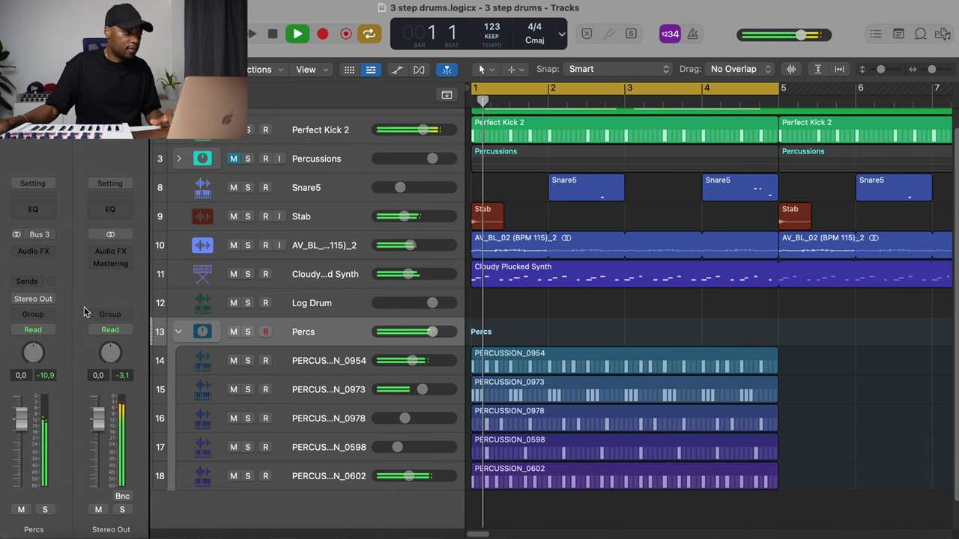
left_click(33, 209)
left_click_drag(569, 174, 544, 115)
left_click_drag(389, 277, 462, 344)
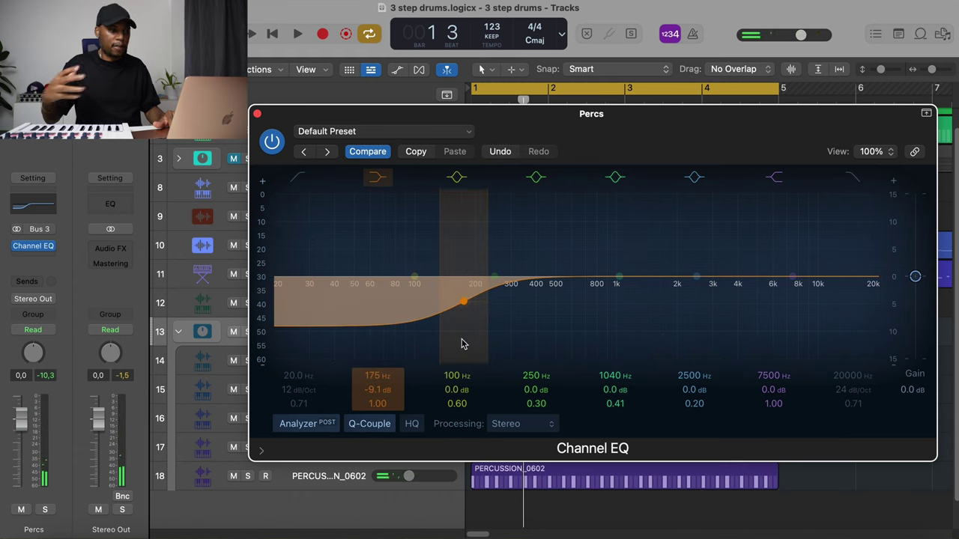
key("space")
left_click_drag(460, 302, 442, 302)
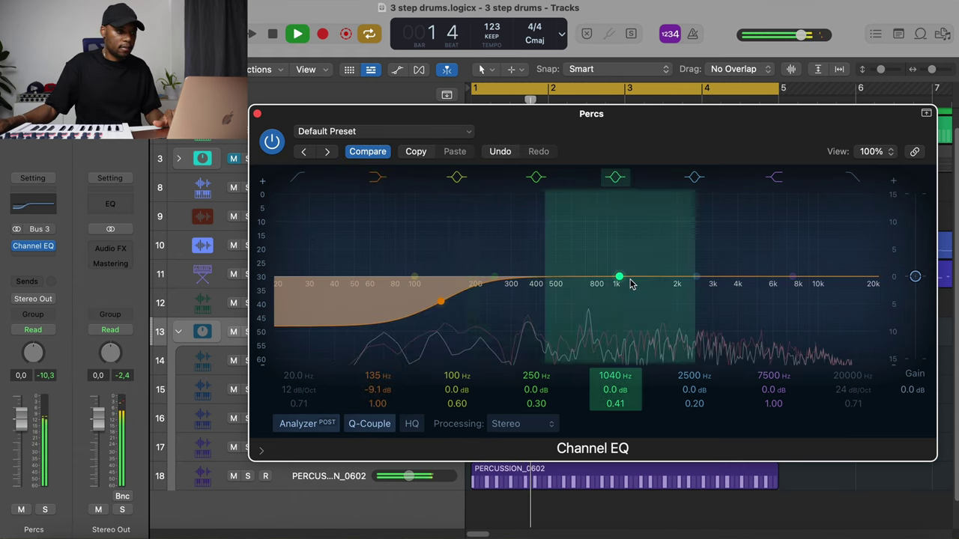
Boost the Percs EQ by 2.9 dB at 1100 Hz with a Q of 1.10
key("space")
left_click_drag(619, 275, 624, 260)
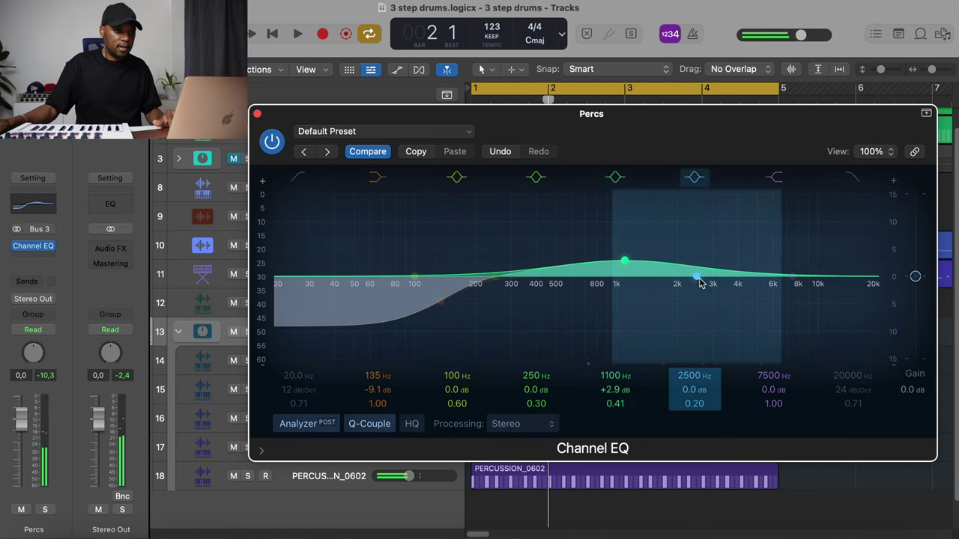
scroll(706, 275, "up", 5)
Cut the Percs EQ by 6.2 dB at 2940 Hz with a Q of 1.10 and its high shelf by 3.4 dB at 7550 Hz
left_click_drag(697, 278, 712, 293)
scroll(716, 296, "up", 6)
key("space")
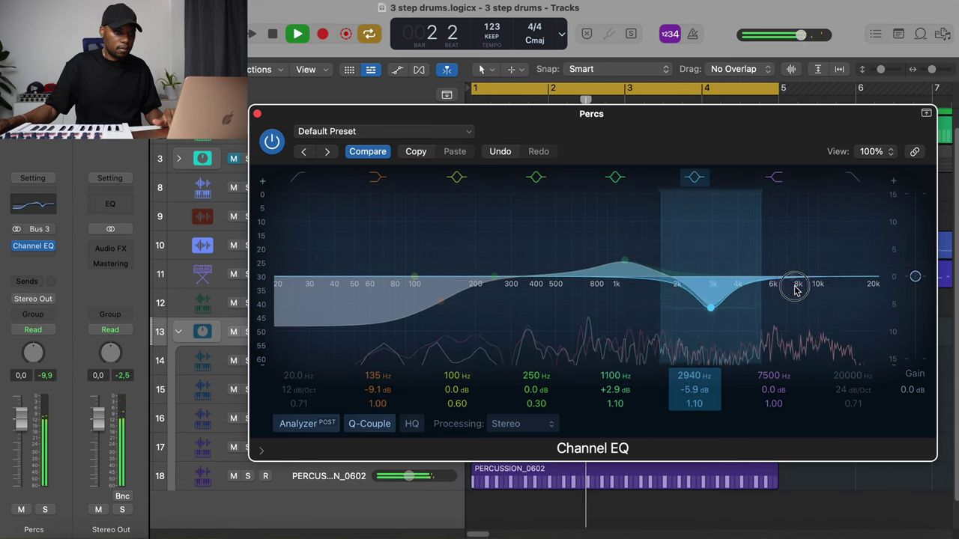
left_click_drag(797, 281, 805, 299)
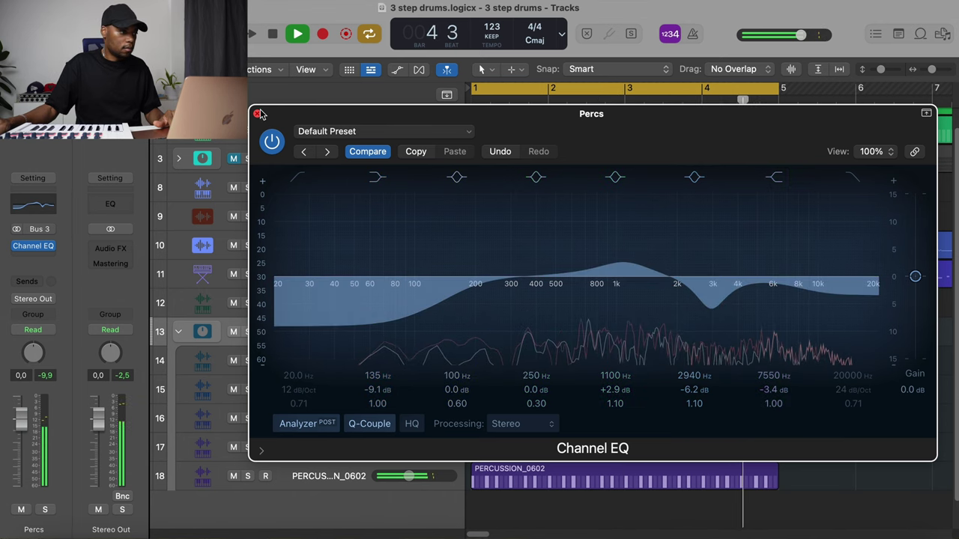
left_click(258, 113)
key("space")
Insert a Compressor after the Channel EQ on the Percs stack
left_click(45, 246)
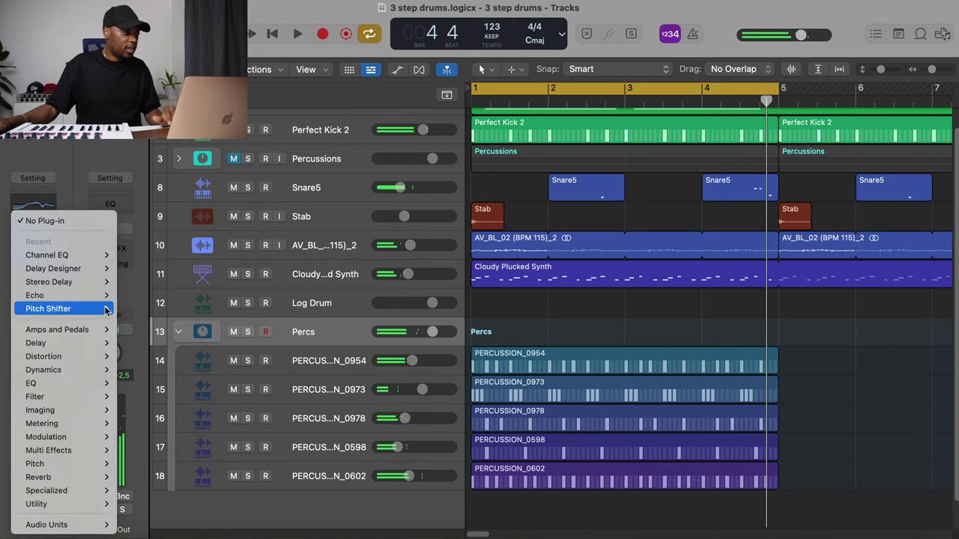
mouse_move(77, 353)
mouse_move(75, 370)
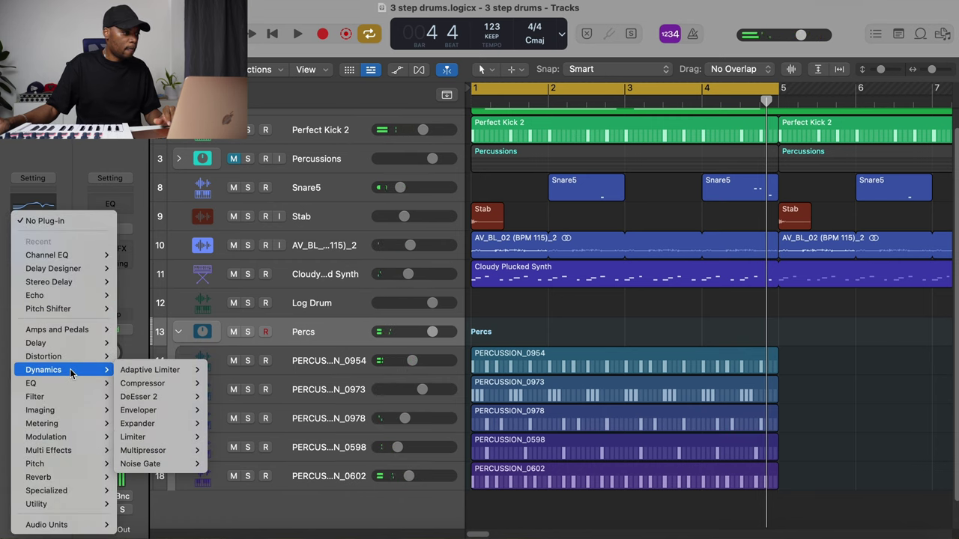
mouse_move(165, 386)
left_click(222, 382)
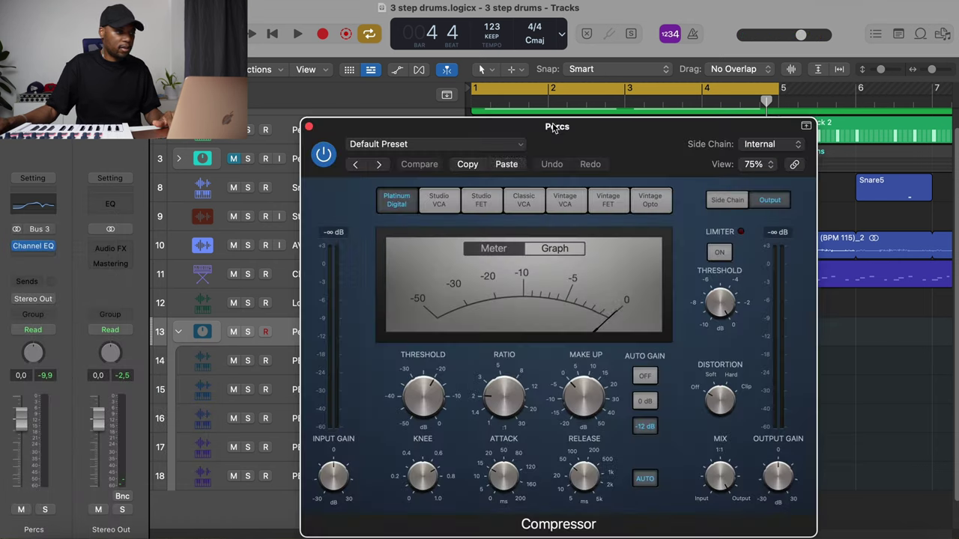
left_click_drag(641, 150, 637, 82)
Load the Drum Mix preset in the Percs Compressor and lower its threshold
left_click(435, 82)
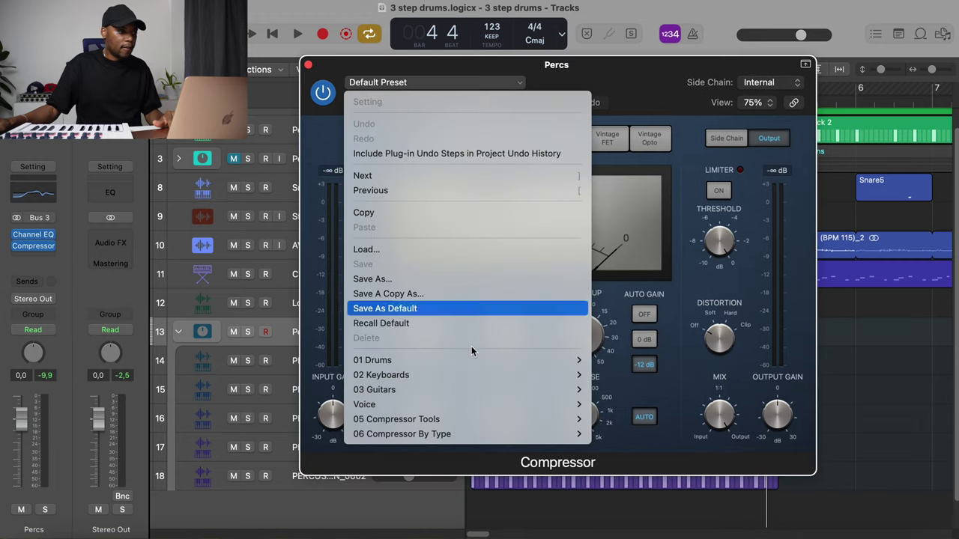
mouse_move(452, 375)
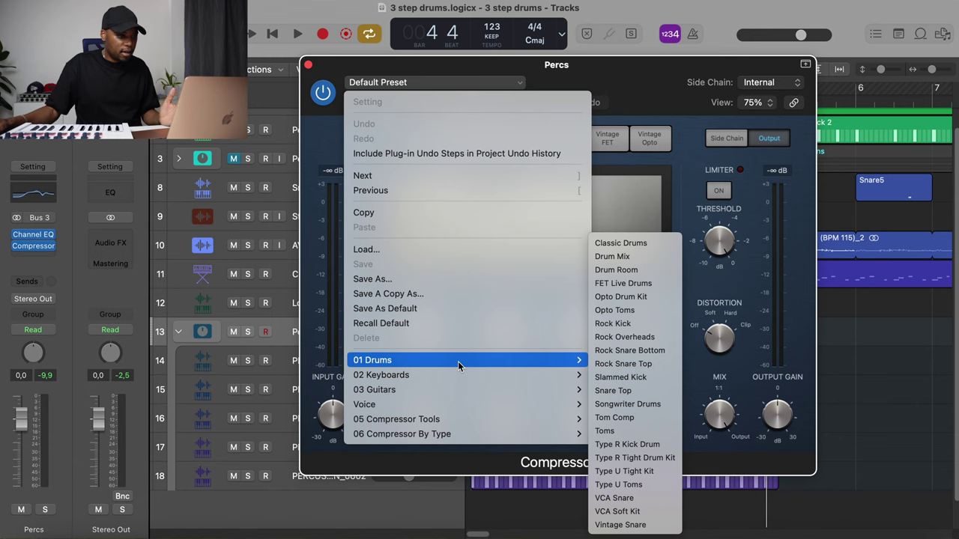
left_click(631, 257)
mouse_move(411, 357)
left_click_drag(409, 362, 411, 422)
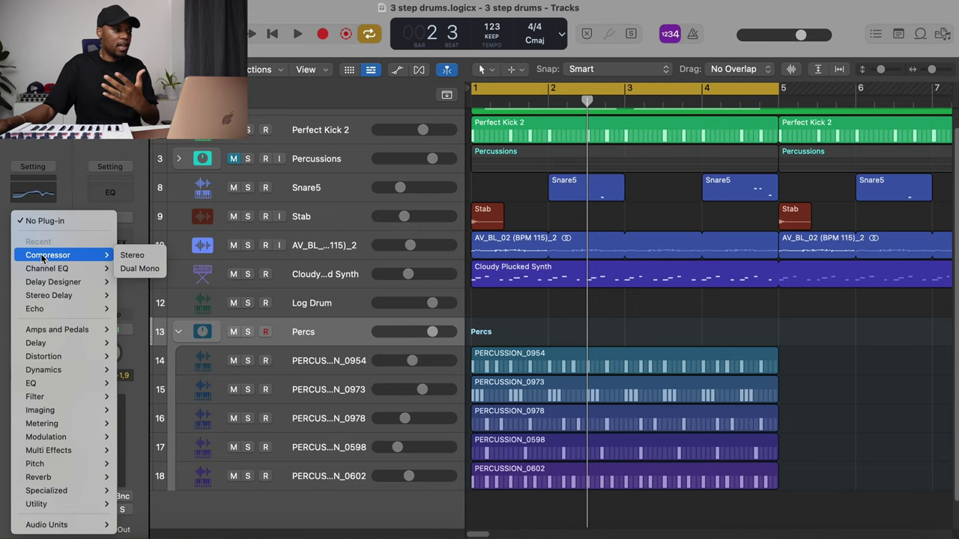
Insert a stereo Pitch Shifter on the Percs stack and set its timing to Drums
mouse_move(68, 464)
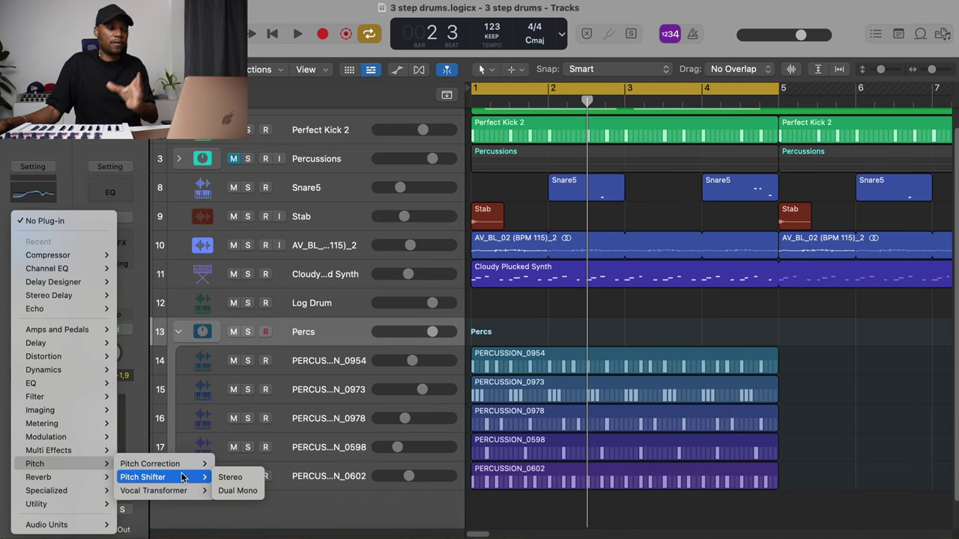
left_click(237, 479)
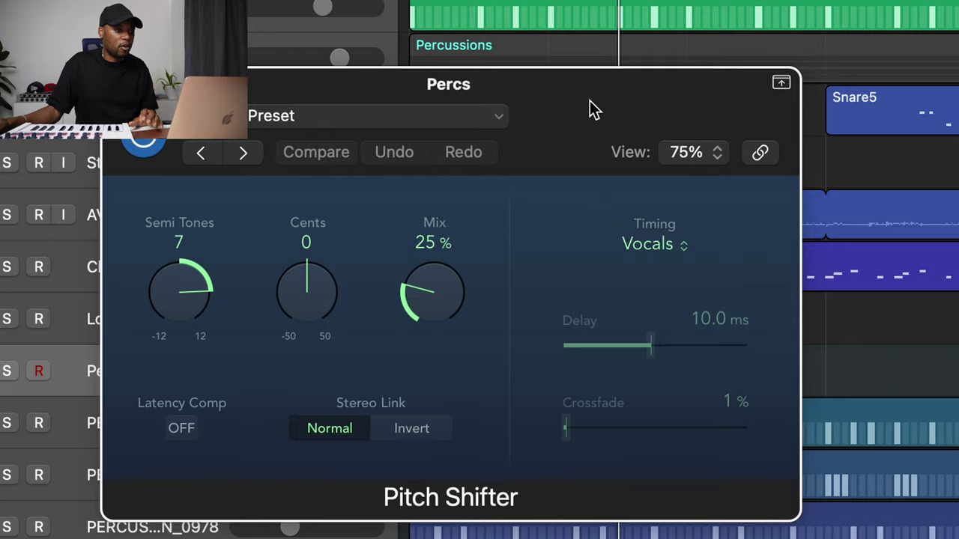
left_click_drag(592, 108, 730, 72)
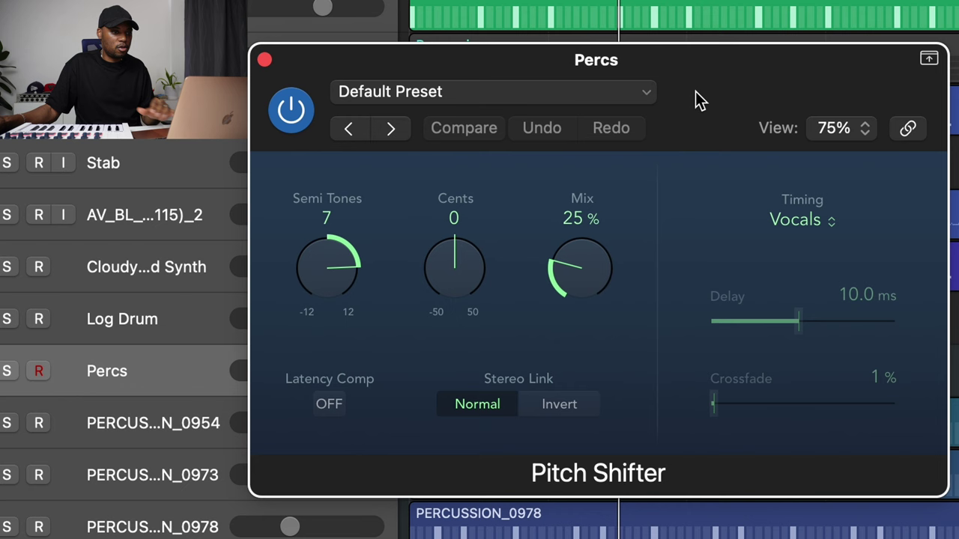
left_click(797, 220)
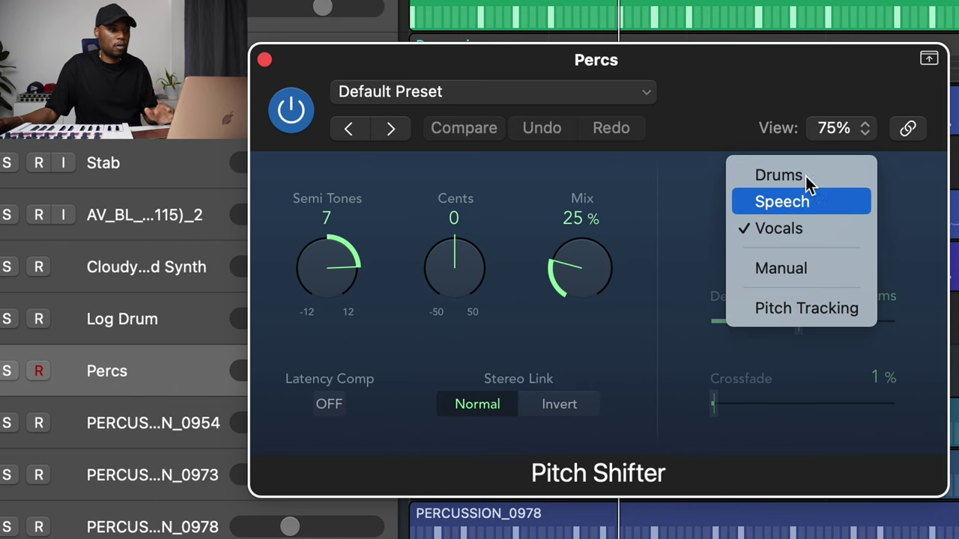
left_click(805, 178)
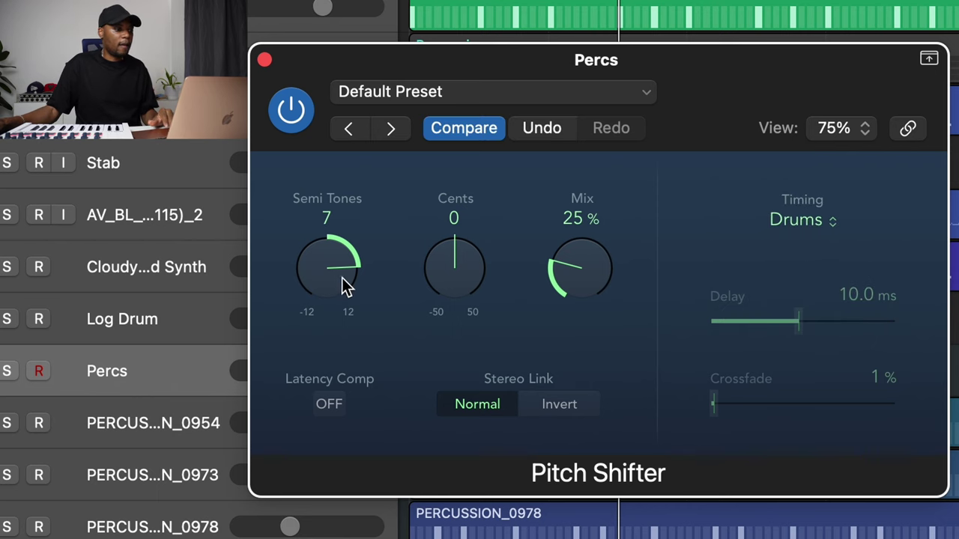
left_click_drag(704, 76, 722, 78)
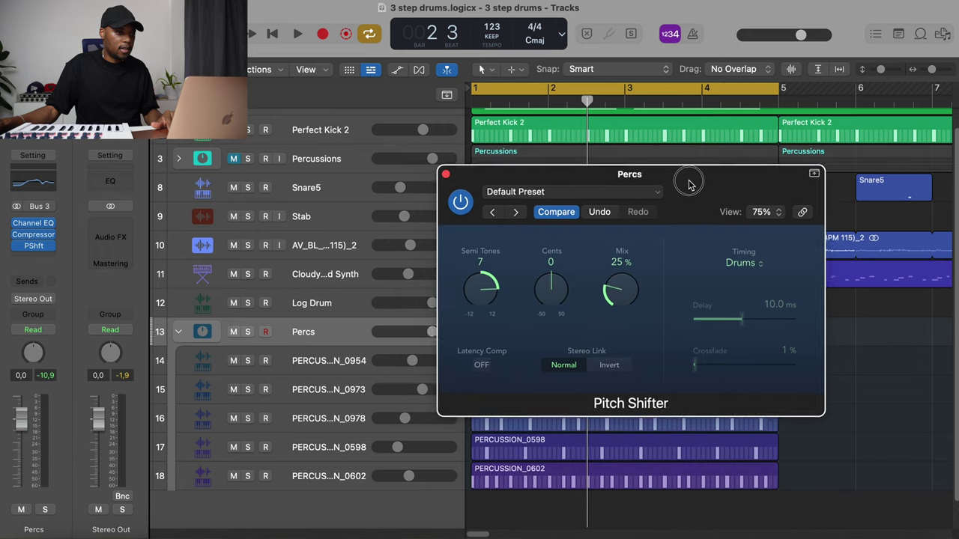
left_click_drag(718, 77, 697, 76)
Play the groove and solo the Percs stack
key("space")
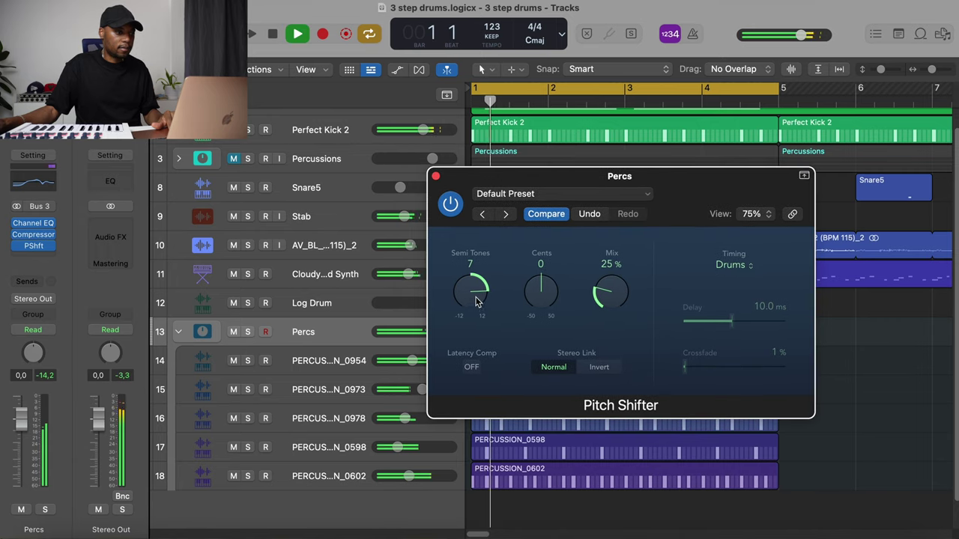
key("space")
left_click(247, 332)
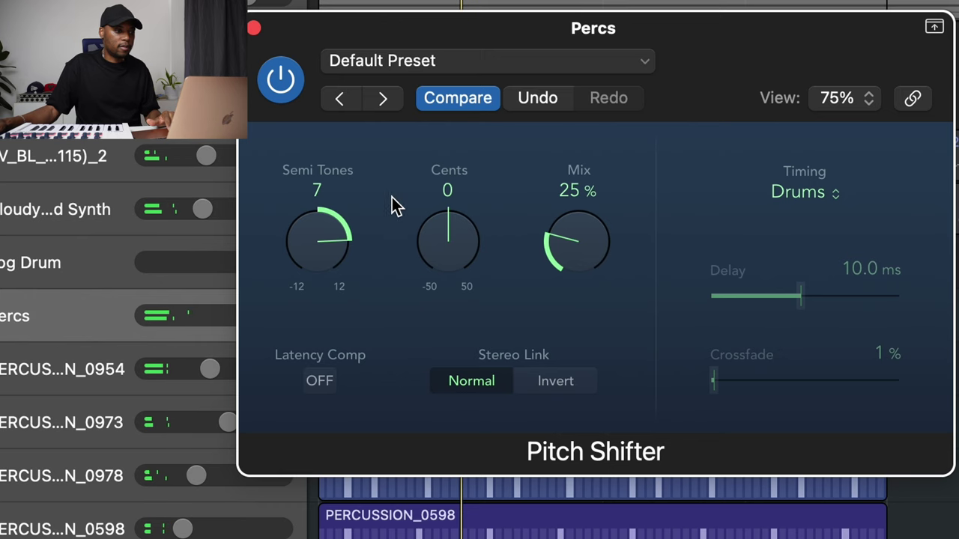
Set the Percs Pitch Shifter to -12 semitones and its mix to 100%
left_click_drag(476, 296, 475, 317)
left_click_drag(326, 288, 332, 368)
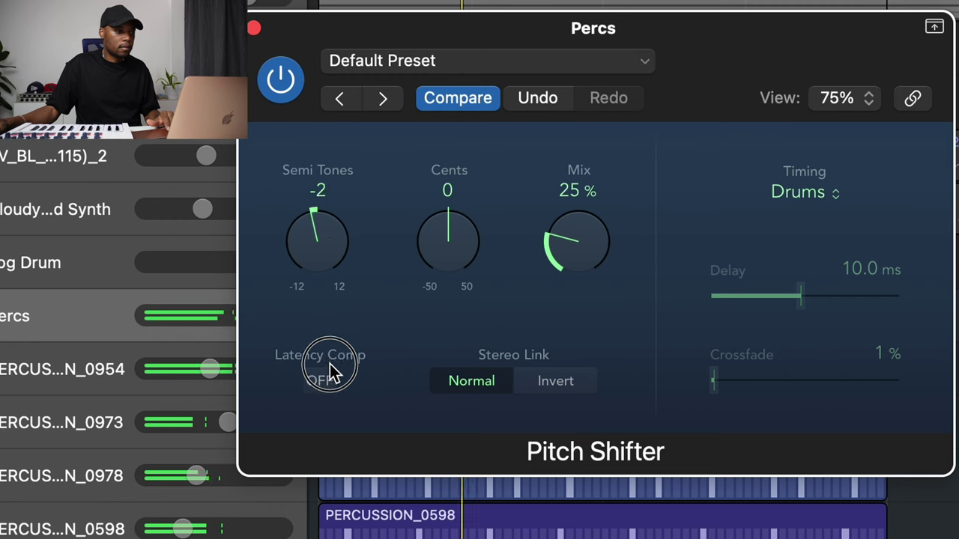
left_click_drag(332, 242, 349, 409)
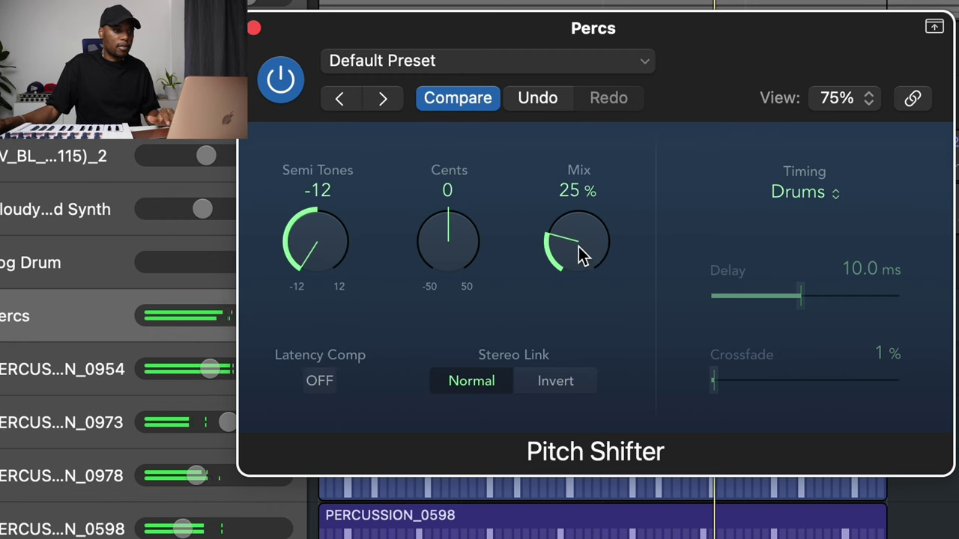
left_click_drag(603, 234, 675, 52)
left_click_drag(602, 205, 573, 201)
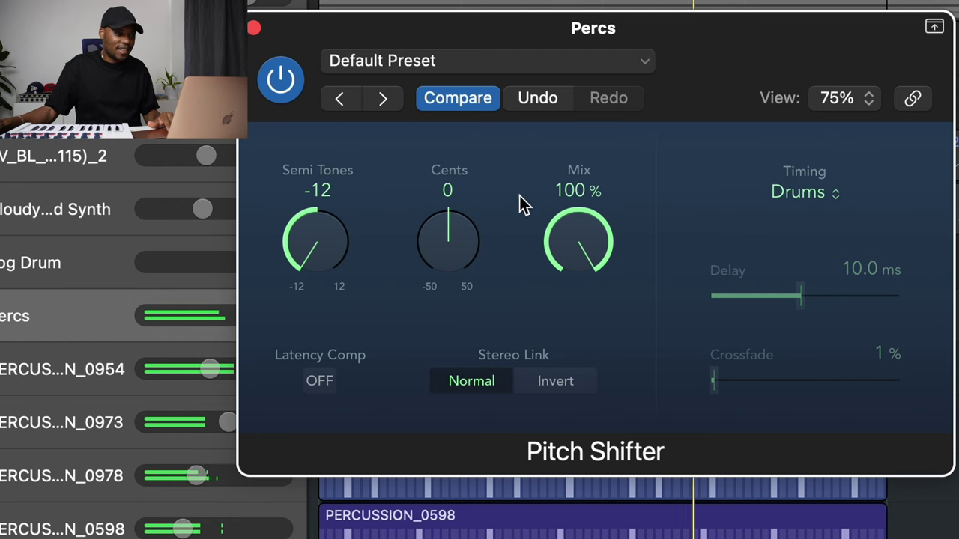
Compare the Percs at 0 and -12 semitones during playback, toggling the Pitch Shifter's bypass in between
left_click(321, 250, "alt")
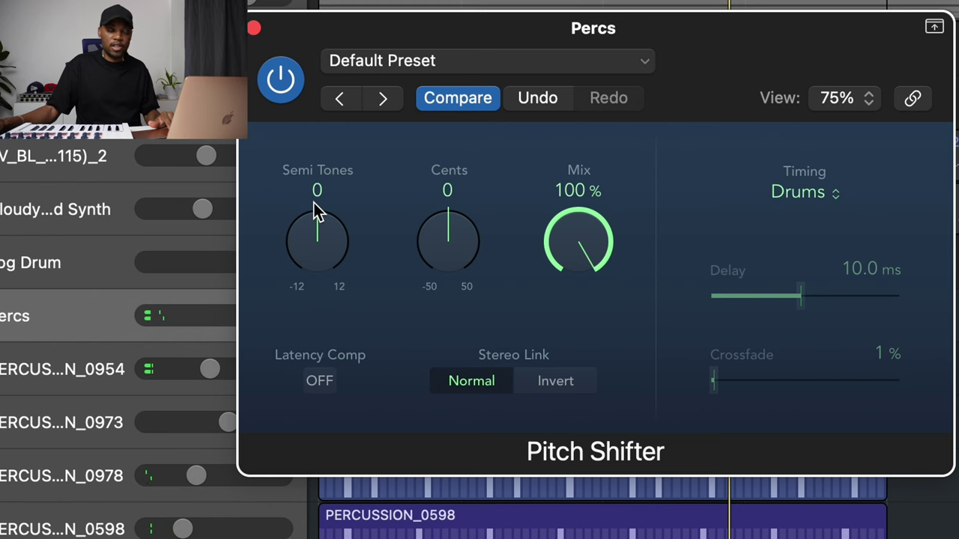
key("space")
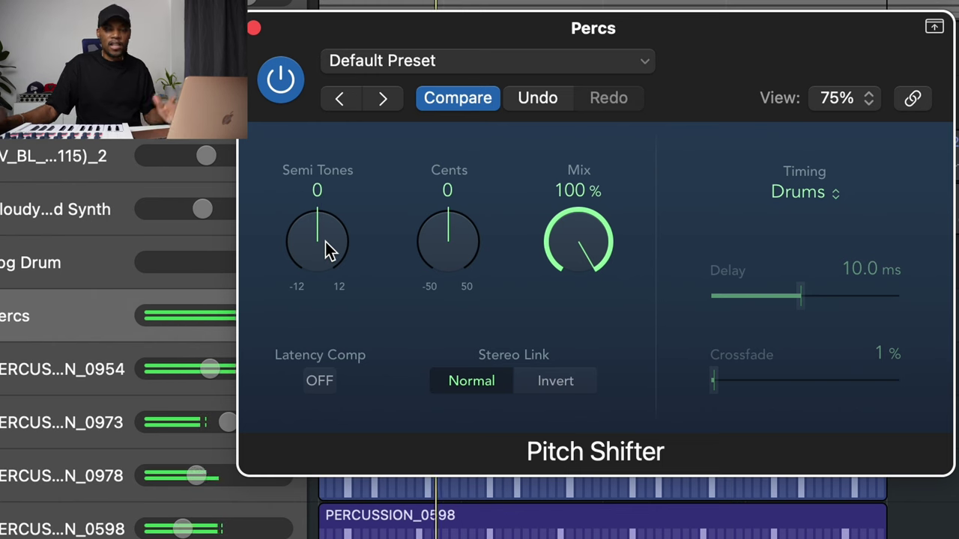
key("alt+b")
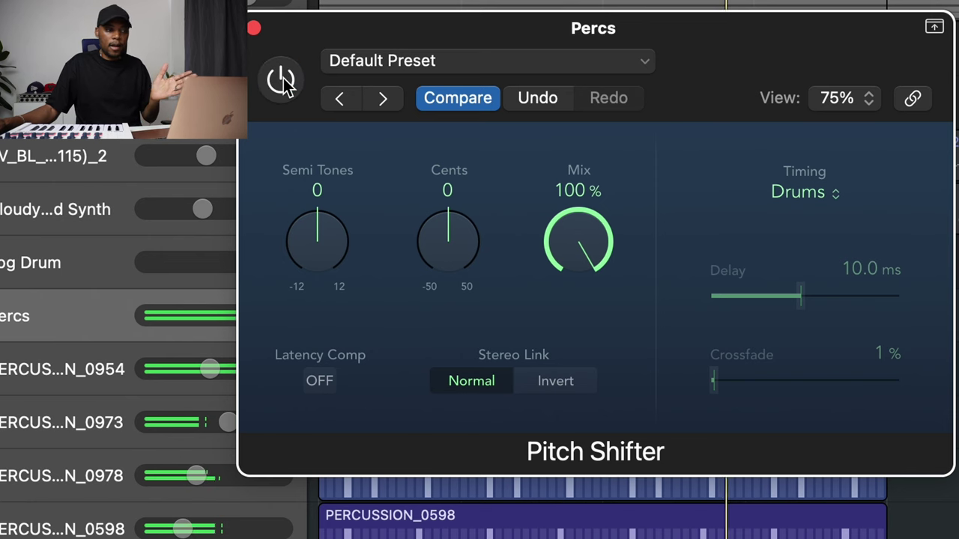
left_click(283, 81)
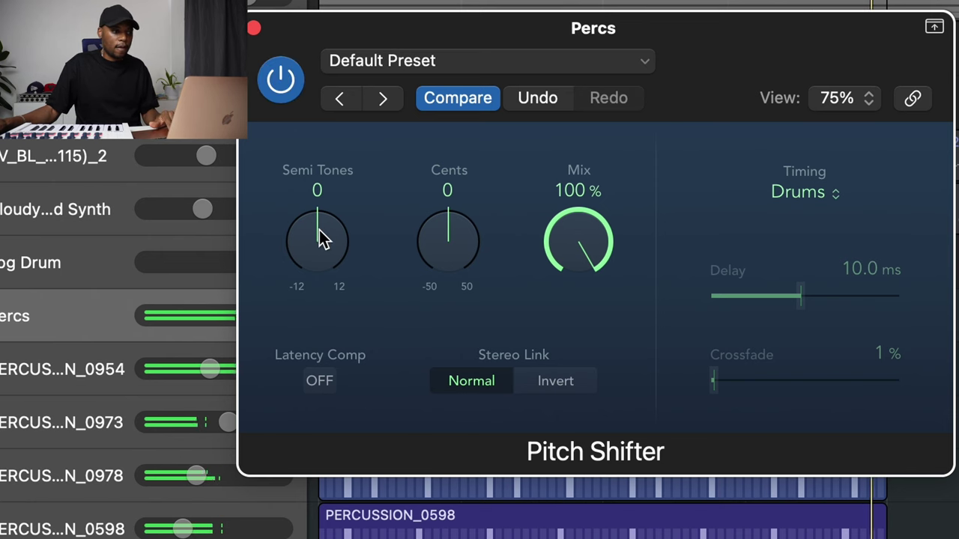
left_click_drag(321, 367, 335, 464)
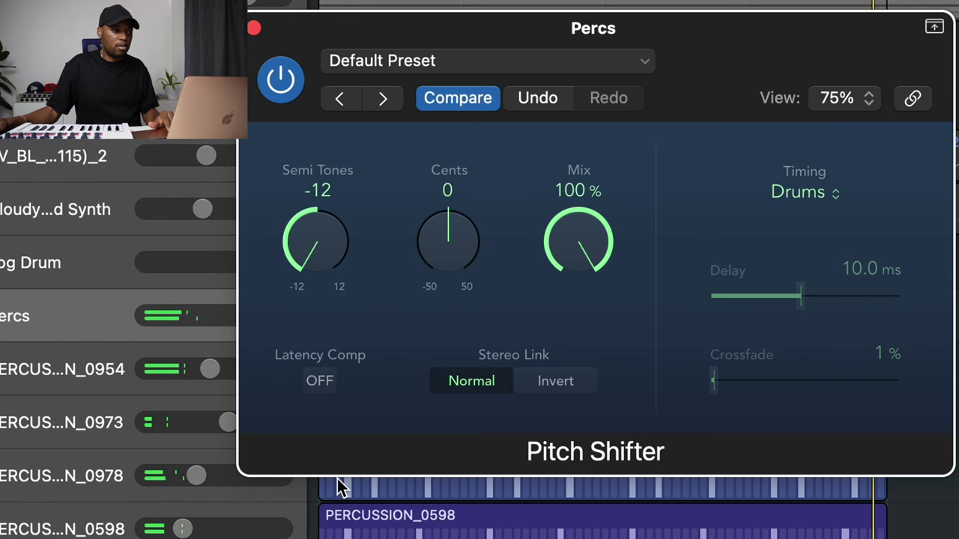